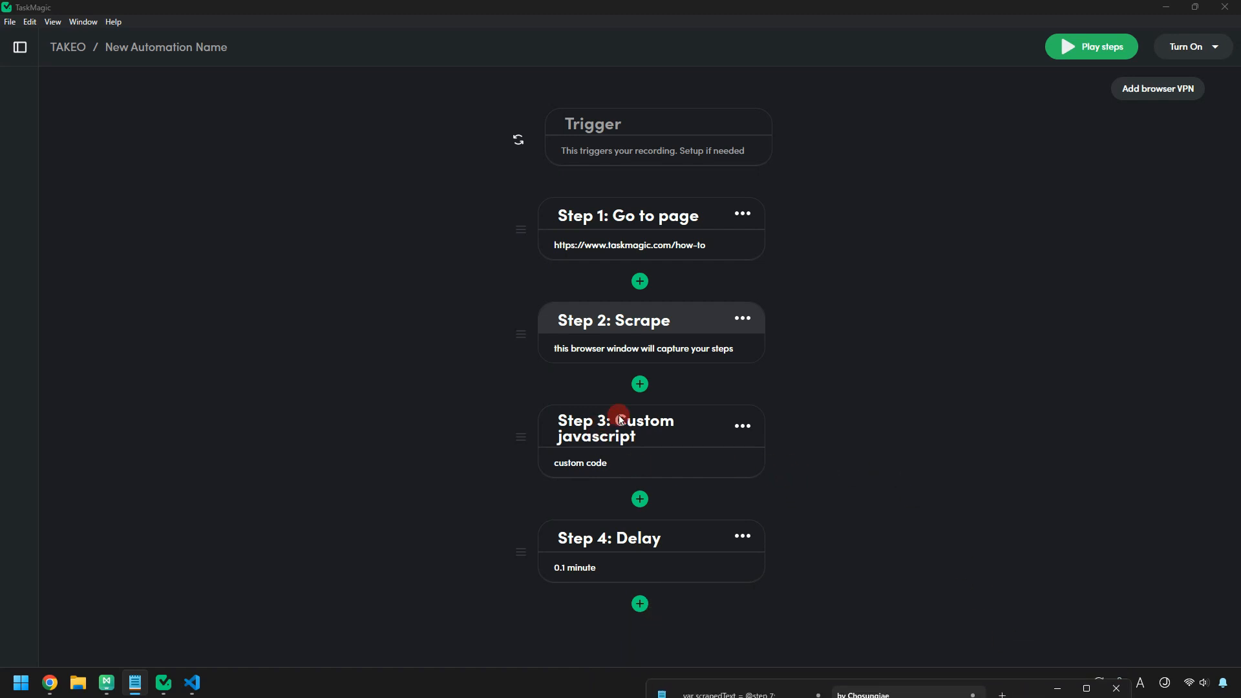
Review the code of the Step 3 Custom javascript and close it without changes.
left_click(647, 467)
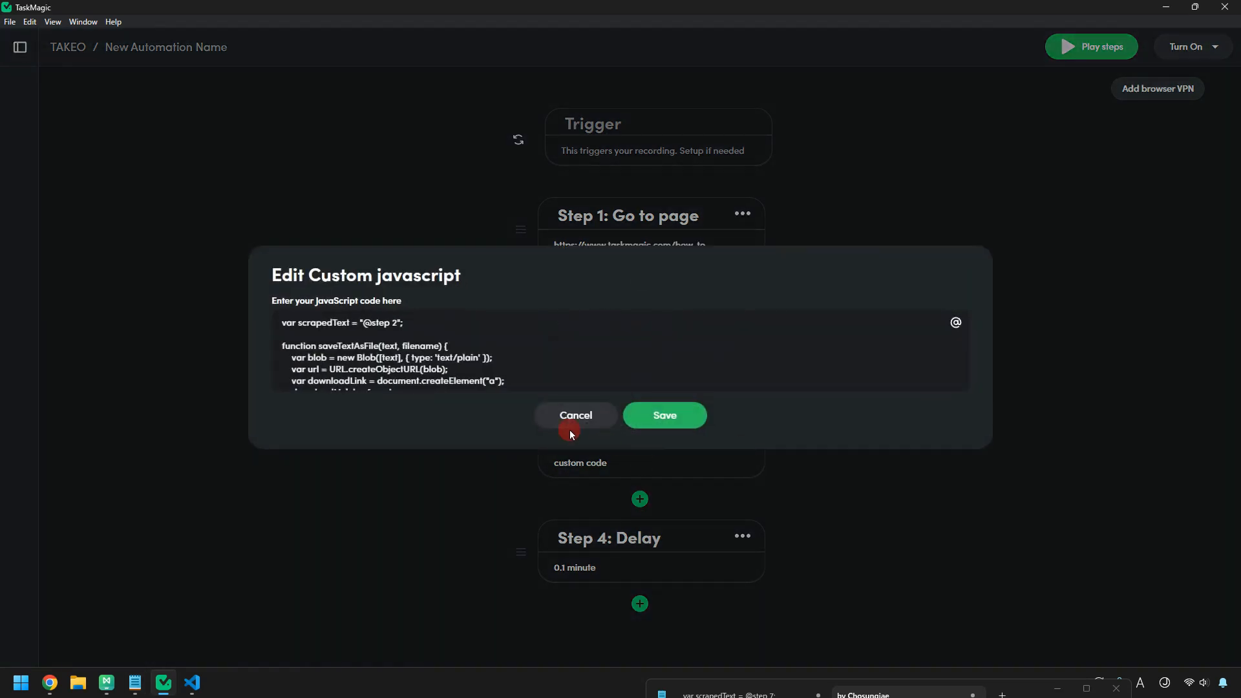
left_click(471, 363)
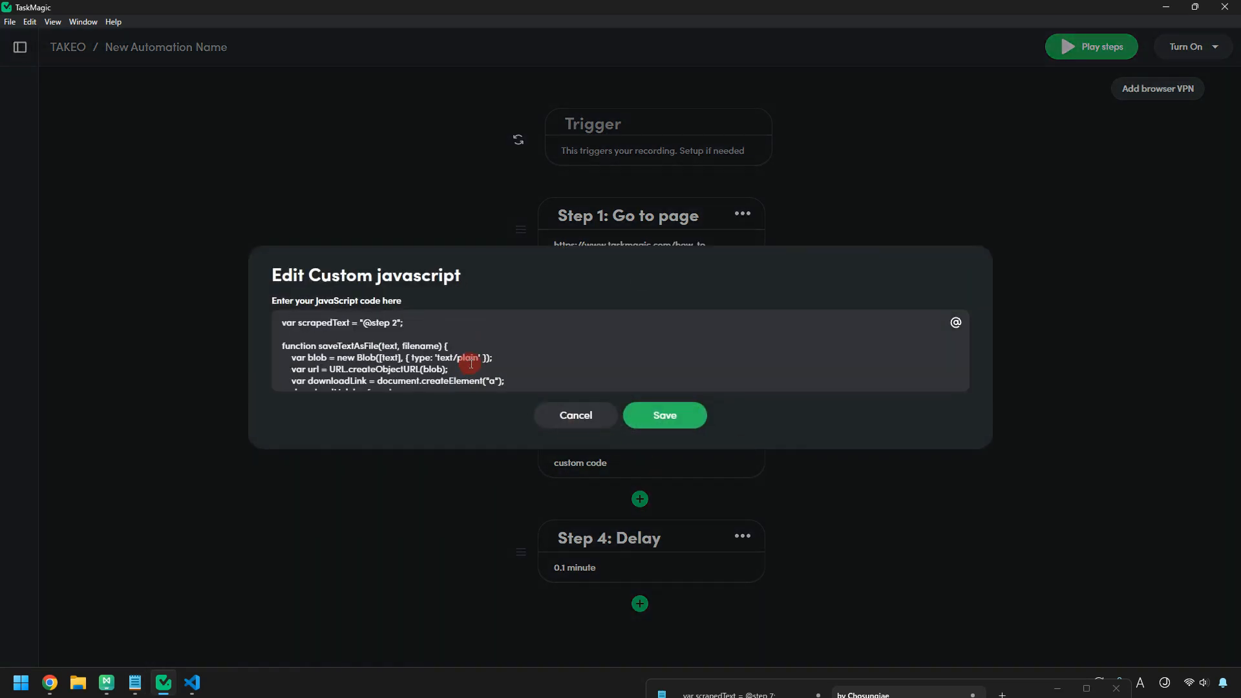
left_click(561, 425)
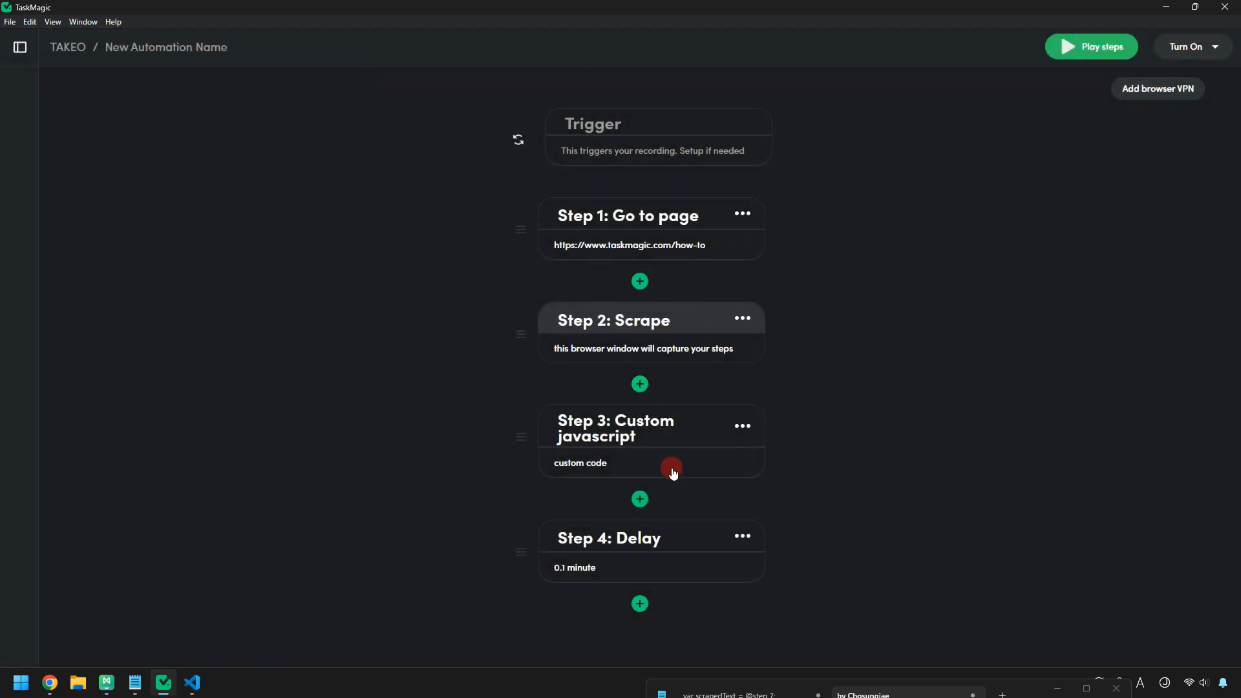
left_click(651, 468)
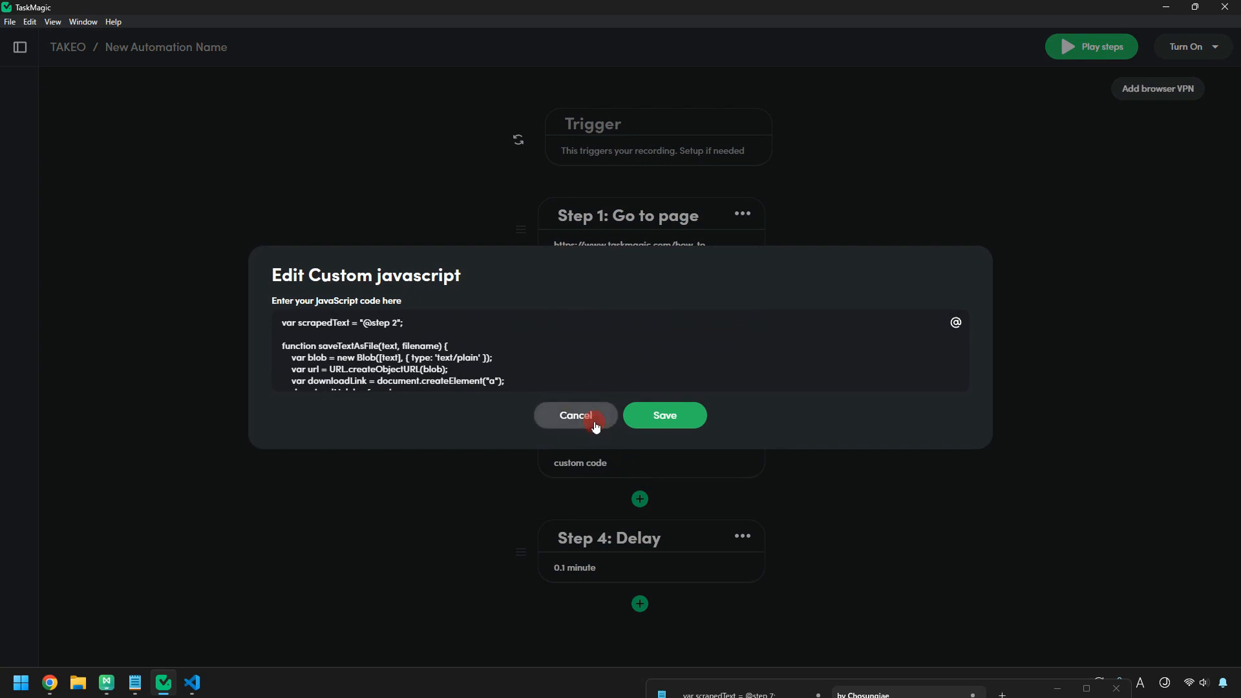
left_click(595, 427)
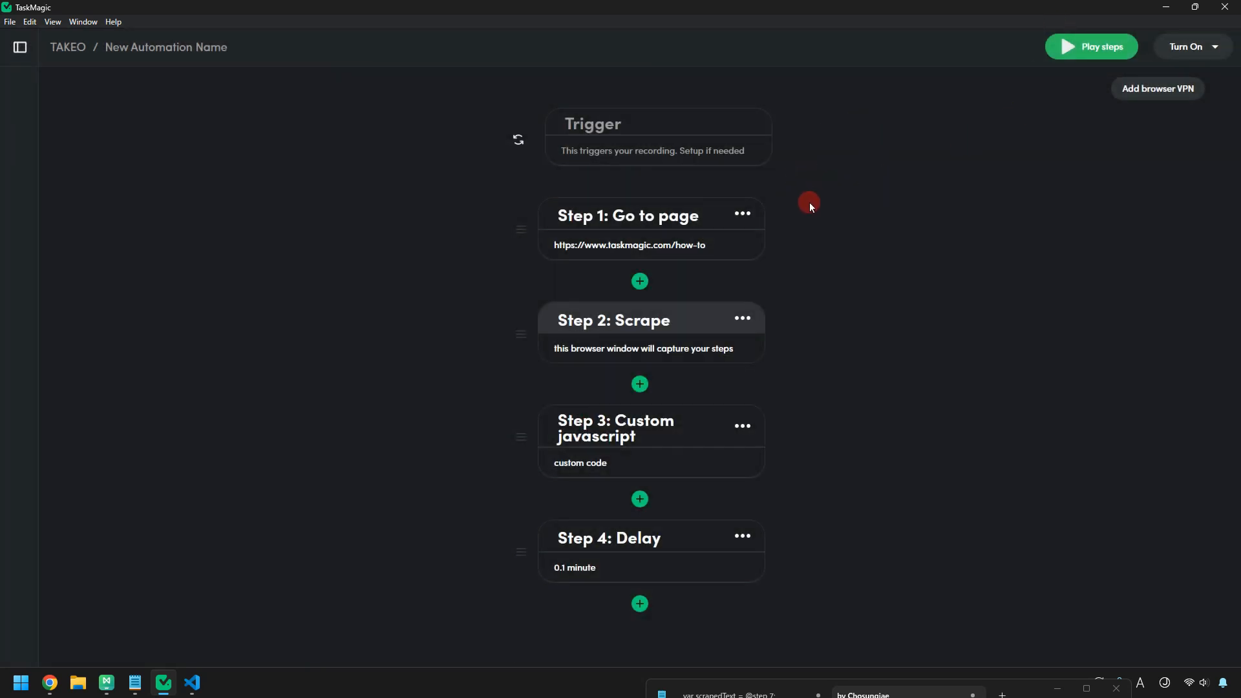
Run the automation, open the downloaded scraped-text (1) file from the Downloads folder to check its content, and close it.
left_click(1081, 47)
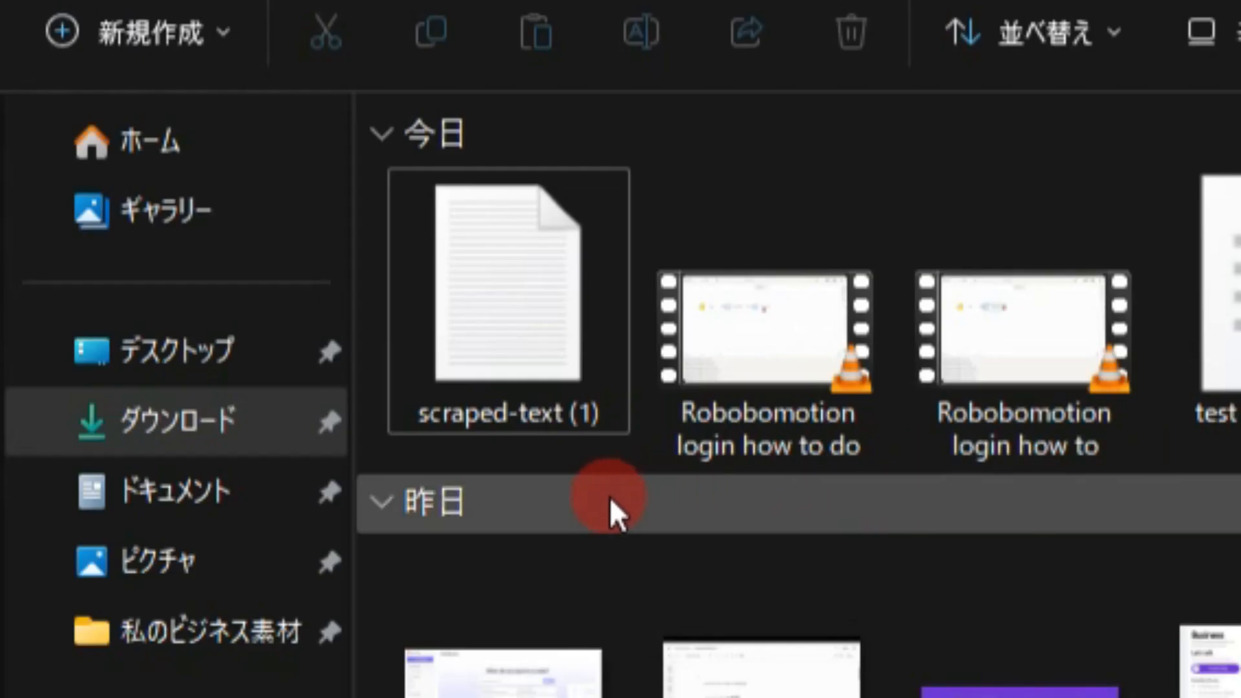
double_click(580, 418)
left_click(394, 278)
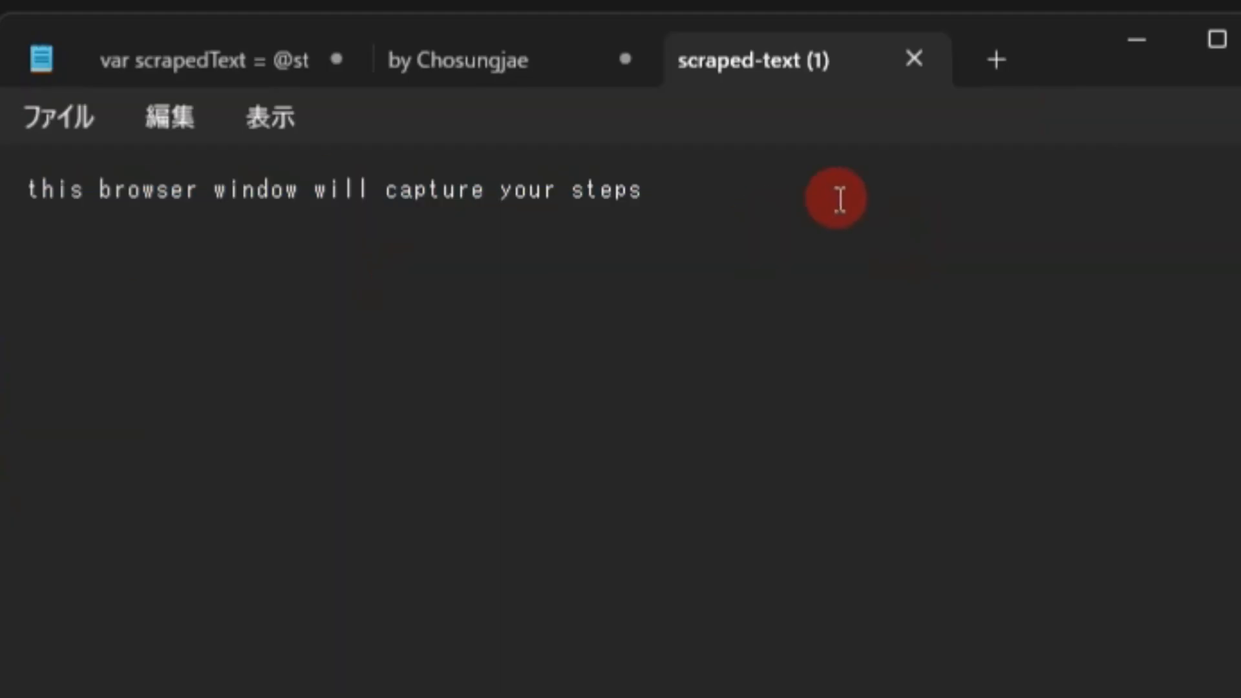
left_click(922, 56)
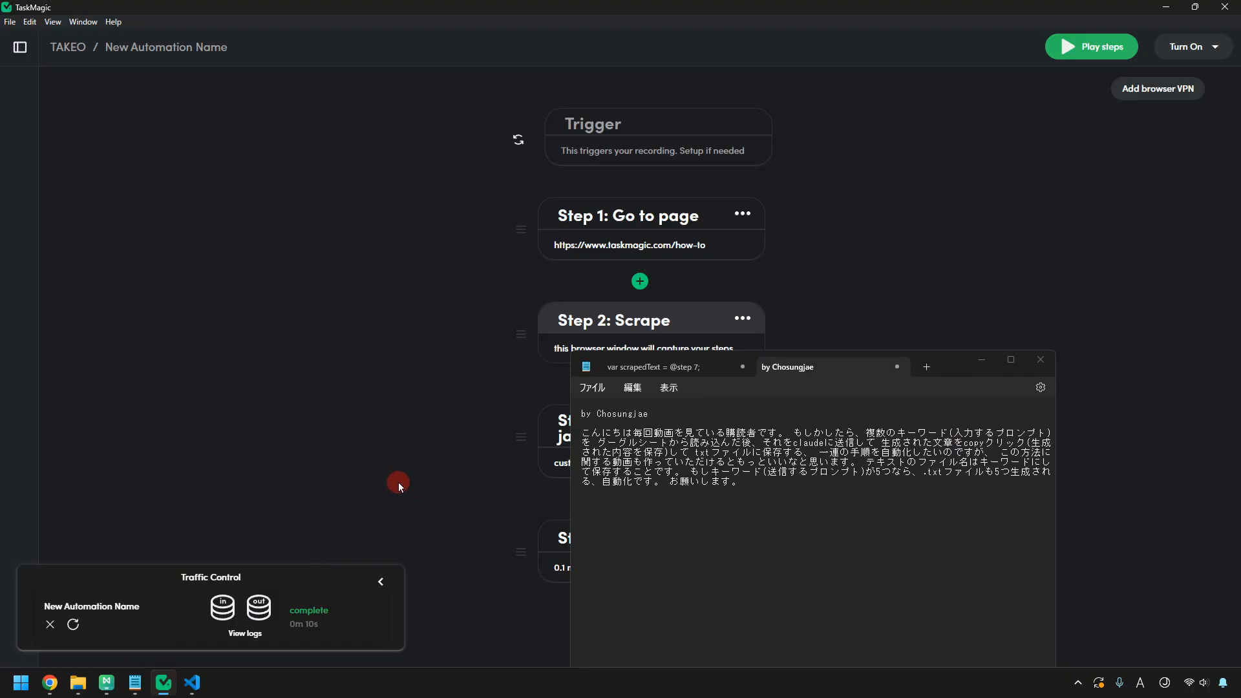
Dismiss the finished run's status and open the claude automation in the TAKEO workspace.
left_click(59, 625)
mouse_move(54, 688)
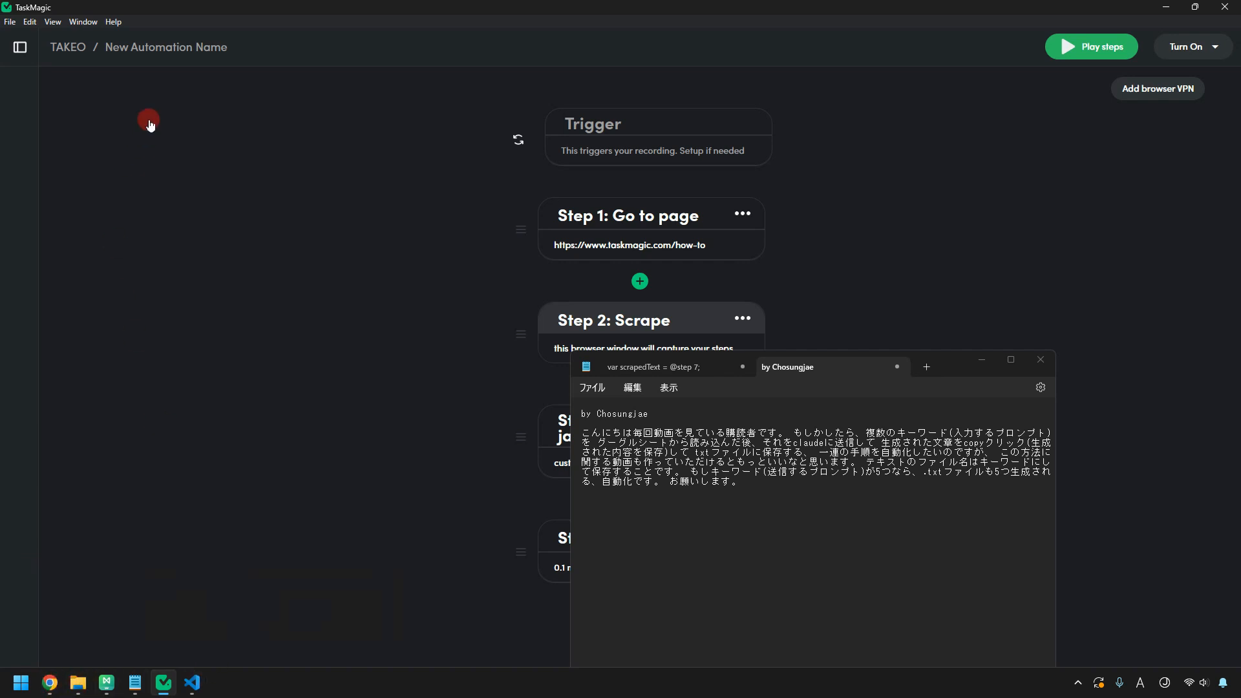
left_click(11, 52)
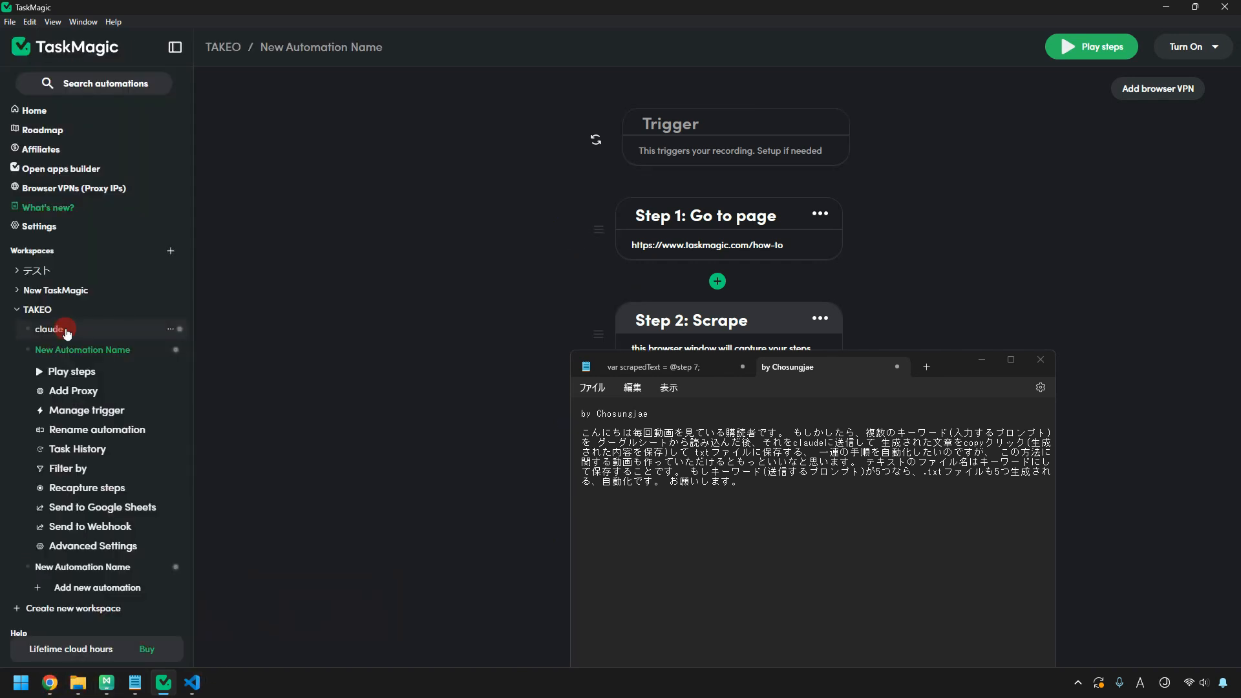
left_click(60, 327)
left_click(169, 46)
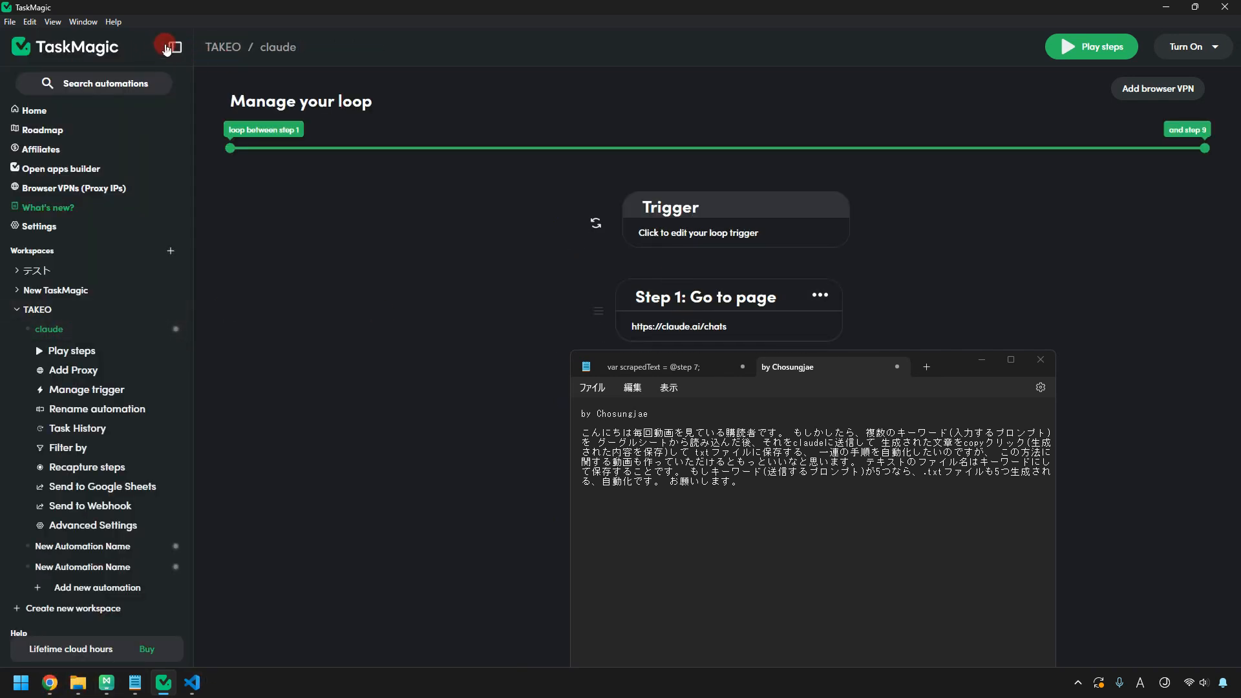
left_click_drag(948, 354, 1151, 550)
Review the loop trigger's Google Sheet settings and the content keywords in rows 2 to 4 of the taskmagic test spreadsheet in Chrome.
left_click(687, 234)
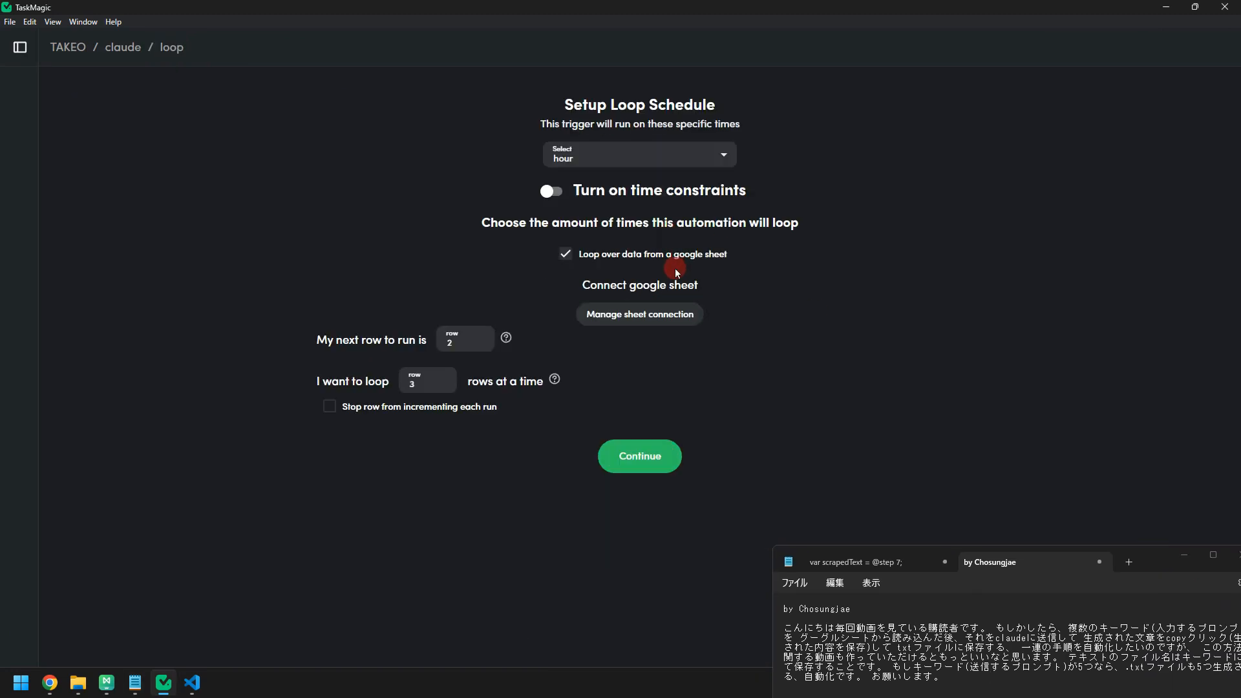
left_click(687, 315)
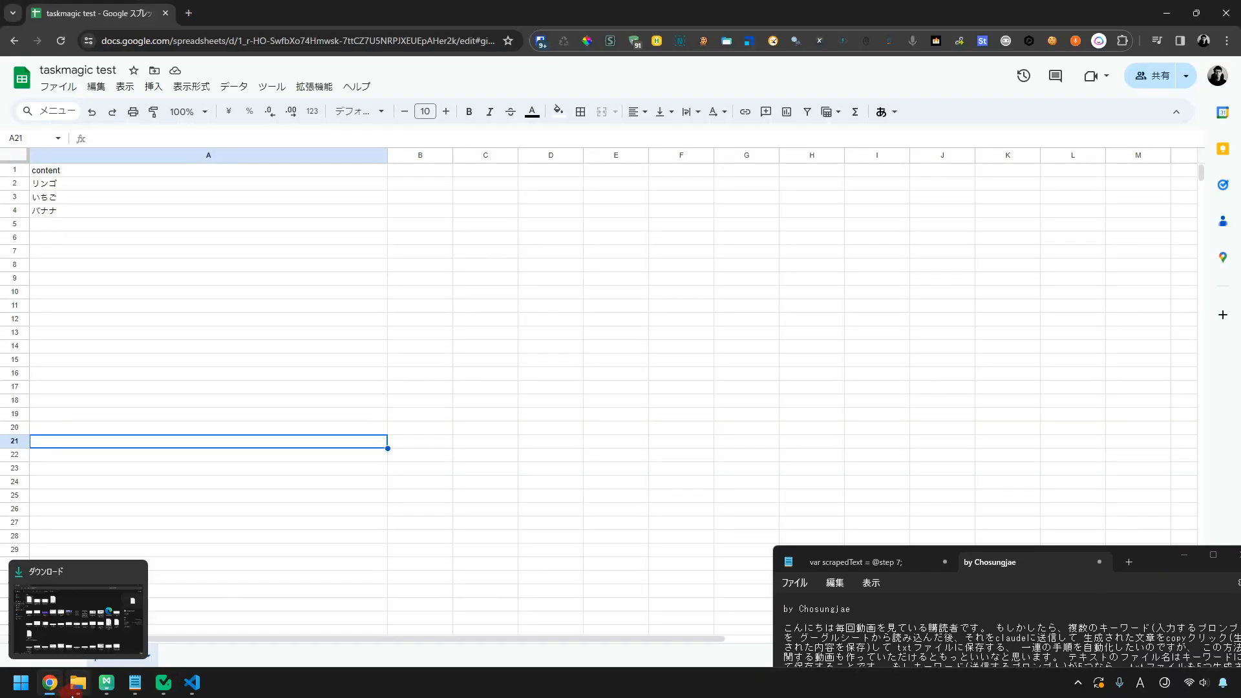
left_click(213, 323)
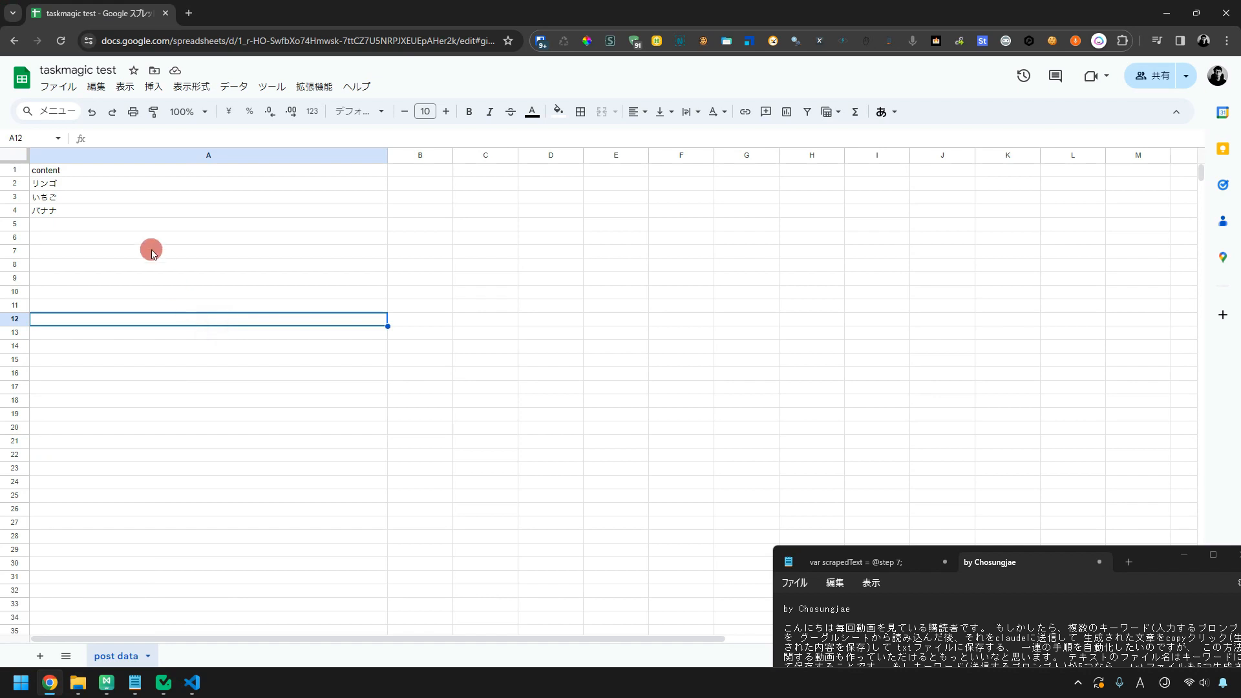
left_click(17, 170)
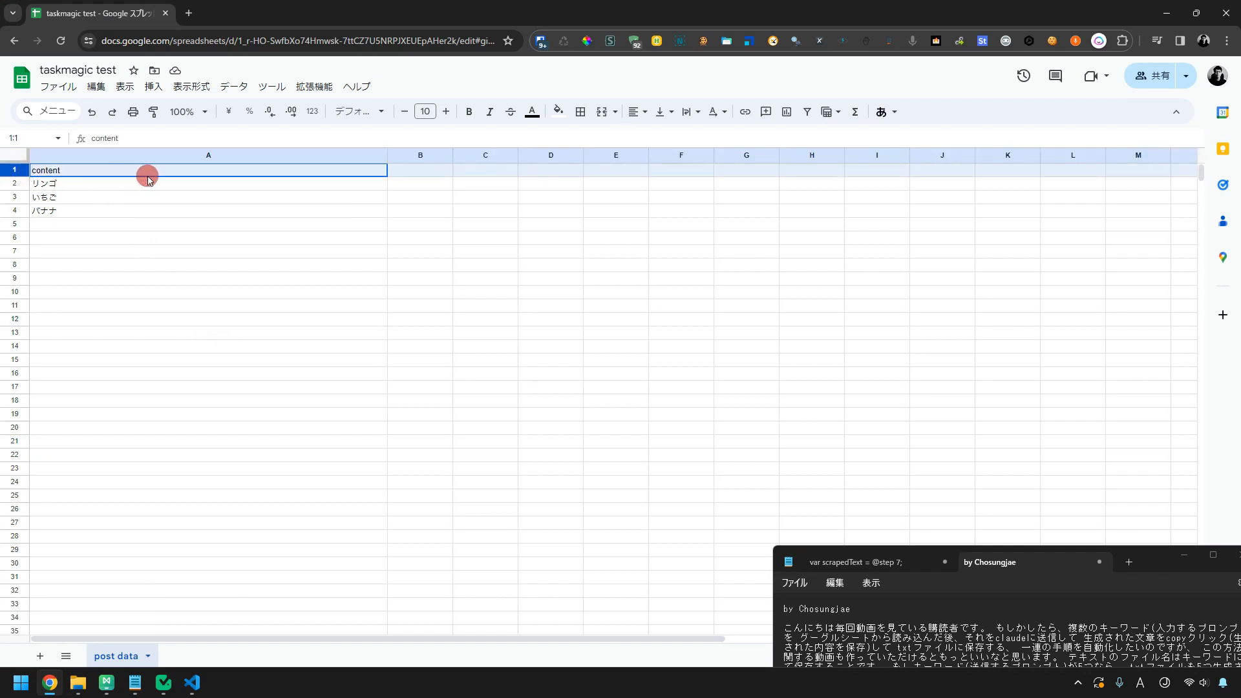
left_click(217, 208)
left_click(218, 184)
left_click(213, 198)
left_click(206, 209)
left_click(212, 196)
left_click_drag(223, 185, 224, 212)
left_click(251, 306)
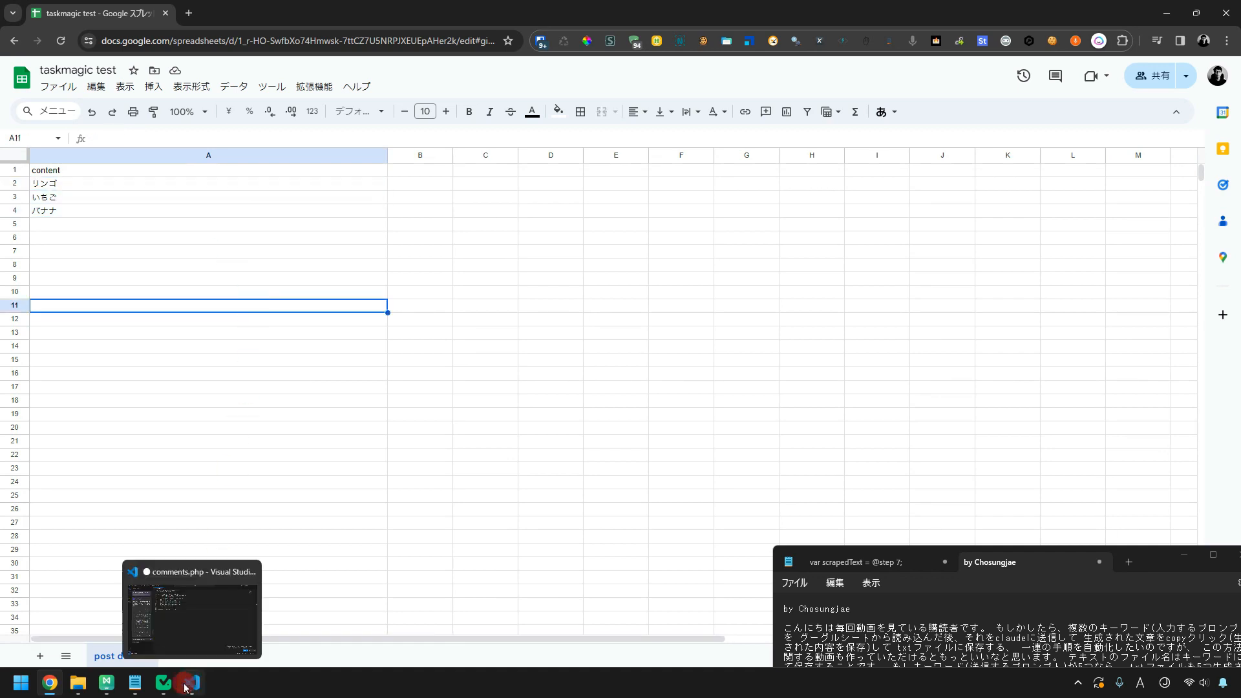
Switch back to TaskMagic and review Steps 1 to 9 of the claude automation.
left_click(164, 683)
left_click(119, 47)
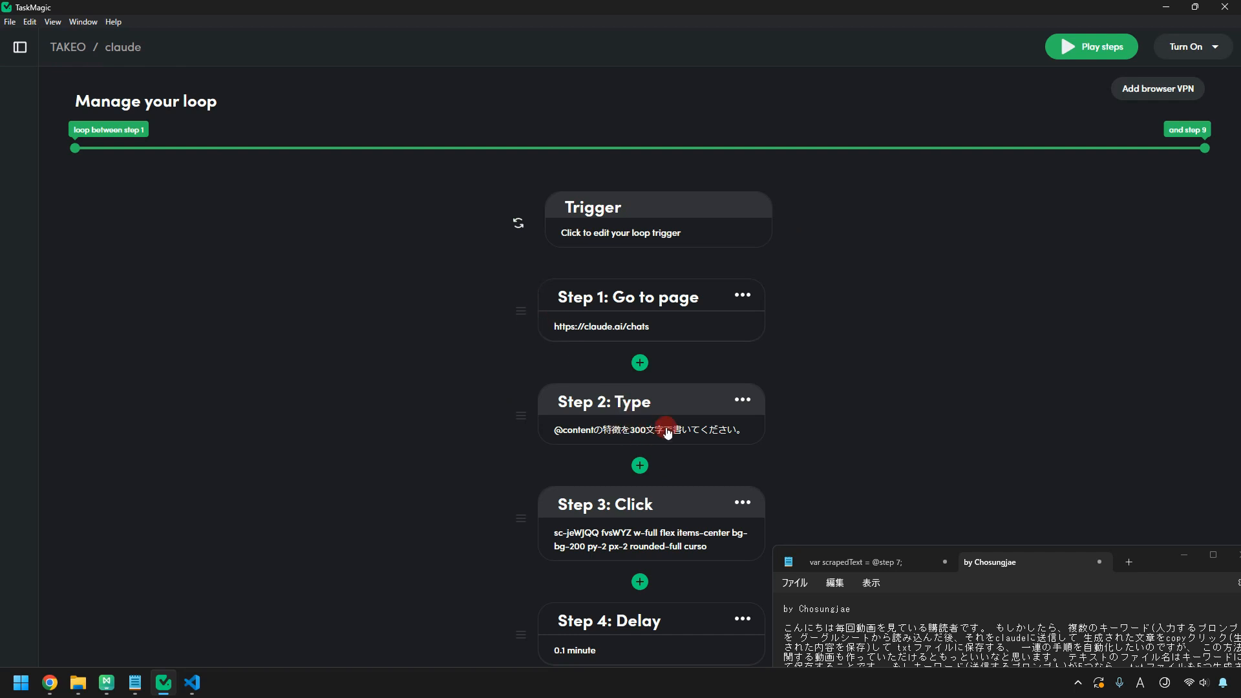
scroll(668, 432, "down", 4)
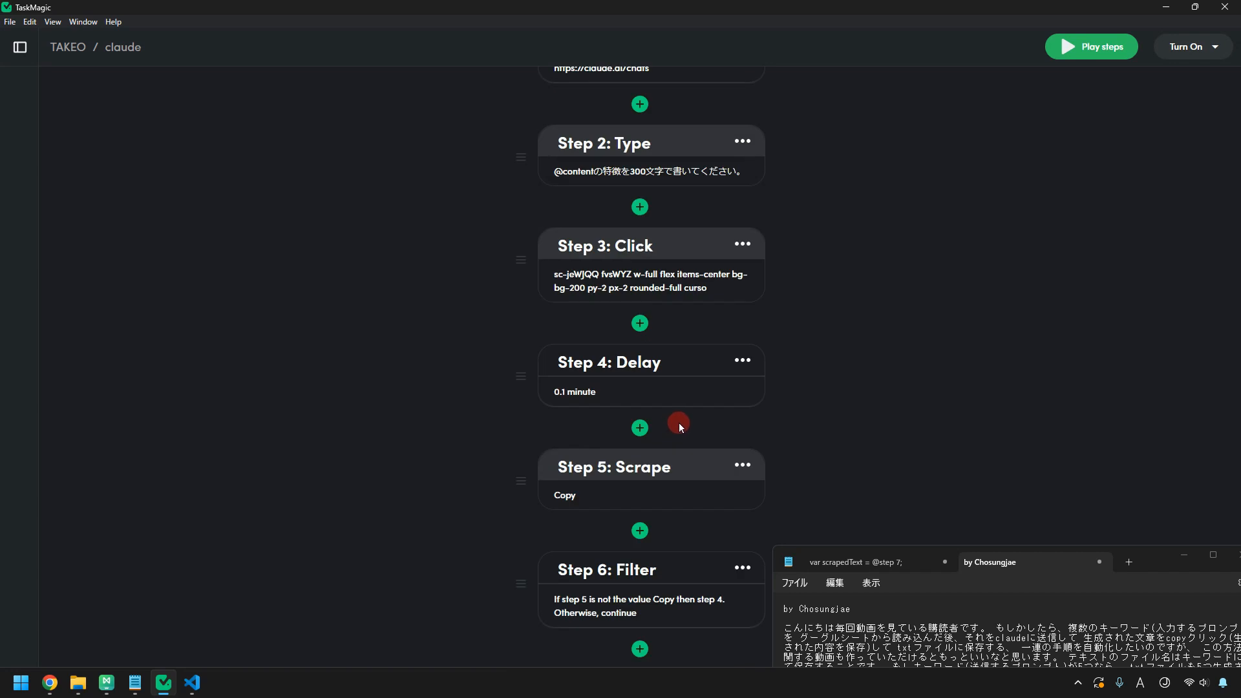
scroll(660, 486, "down", 3)
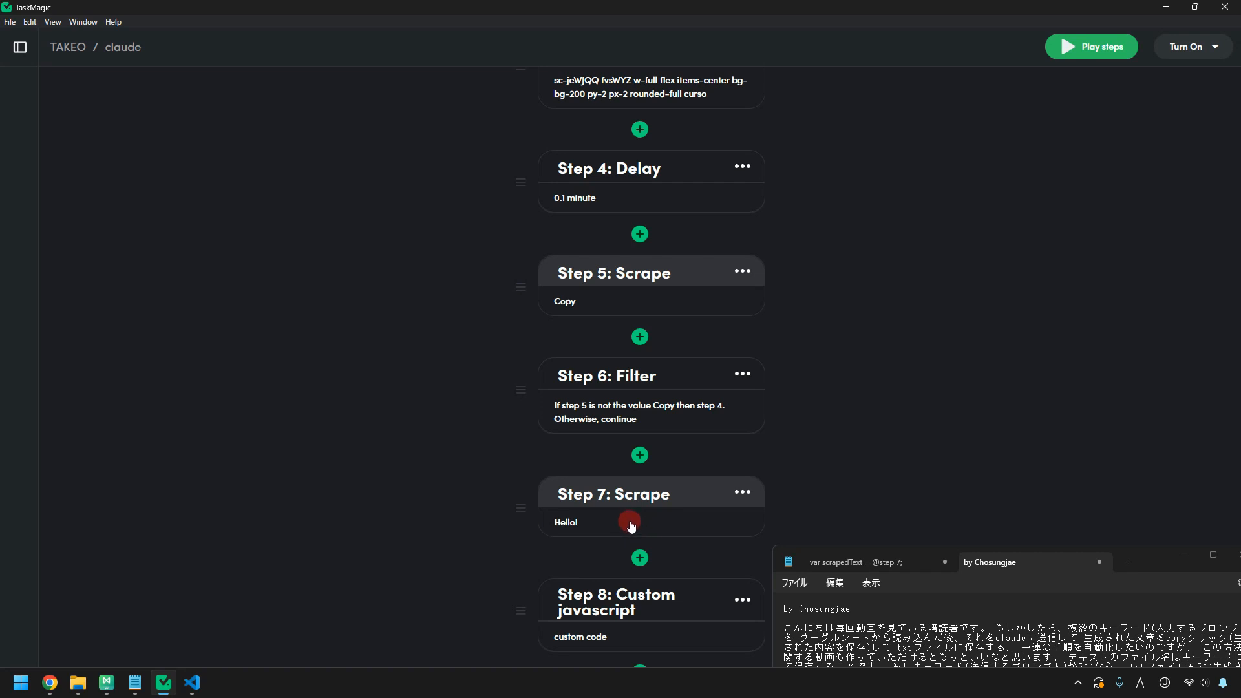
scroll(630, 524, "down", 3)
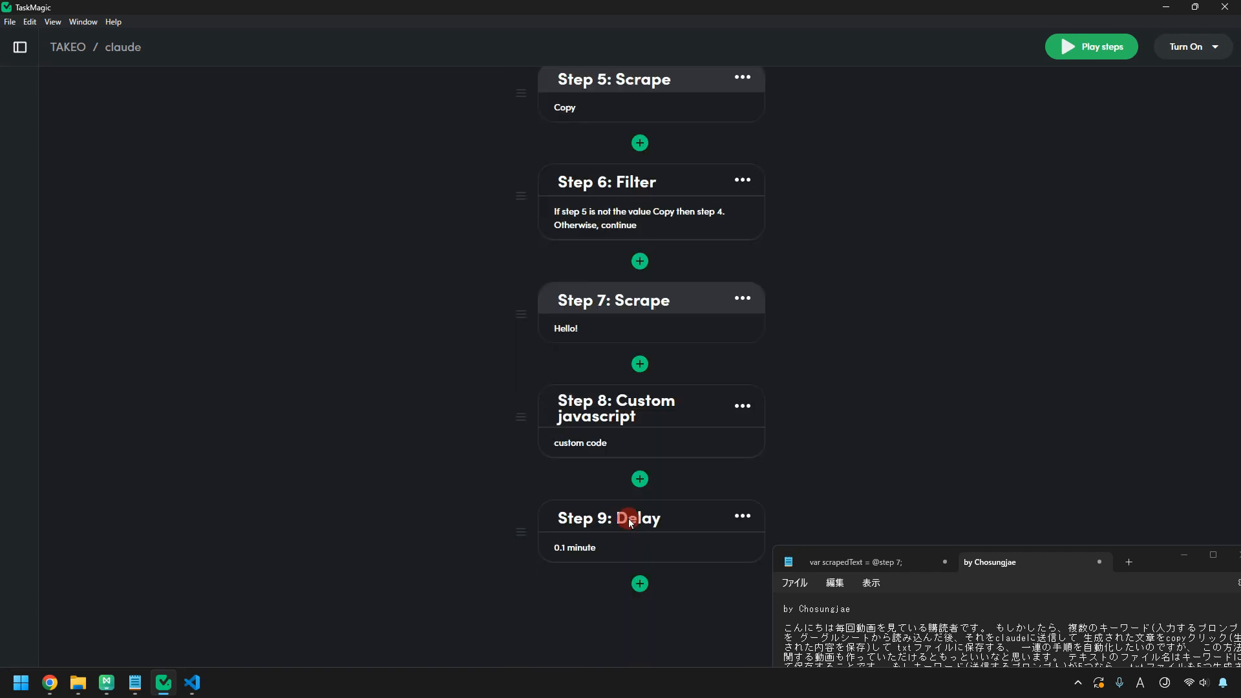
Examine the scrapedText and savePath variables in the Step 8 Custom javascript code and close it without changes.
left_click(631, 440)
double_click(393, 323)
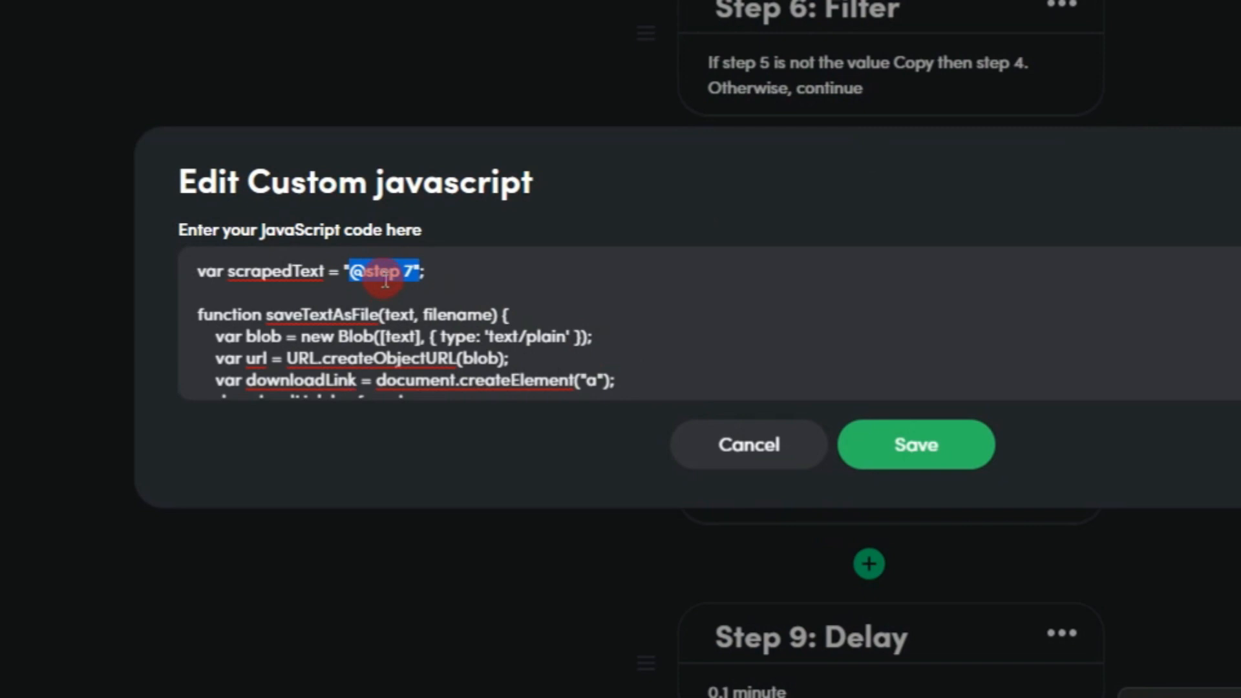
scroll(393, 281, "down", 3)
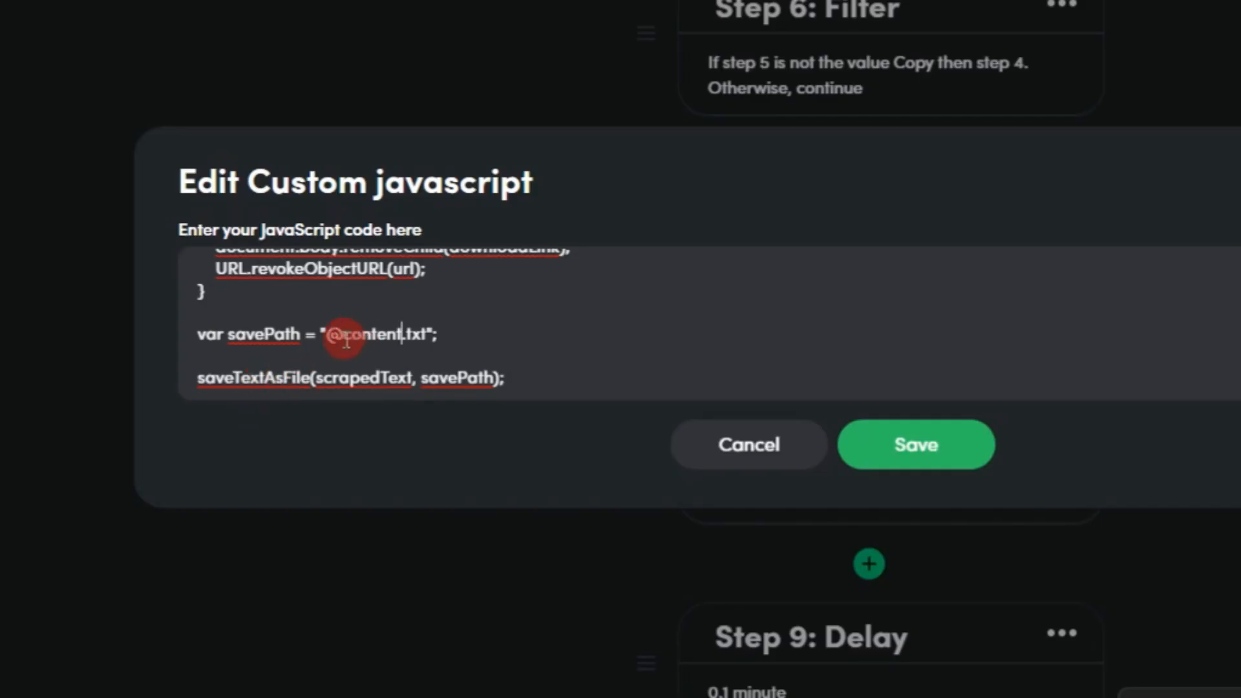
left_click_drag(327, 336, 477, 344)
left_click(789, 454)
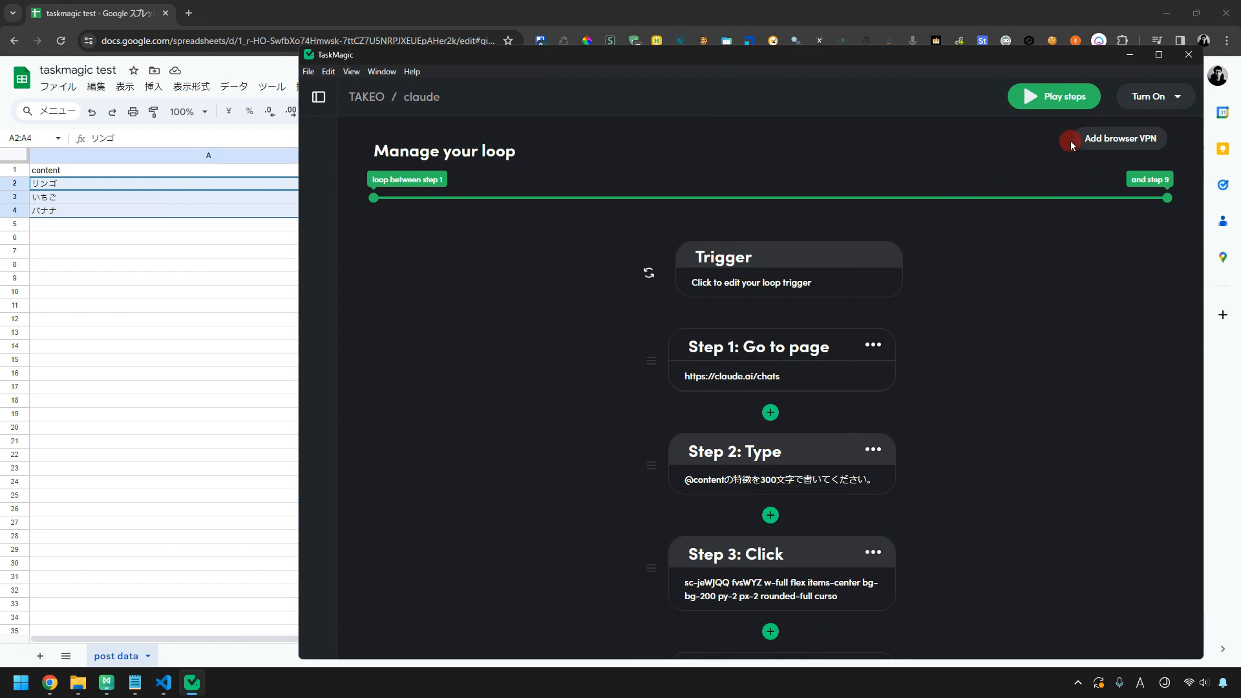
Run the claude automation and move the automated Chrome window aside so the steps can be seen.
left_click(1047, 104)
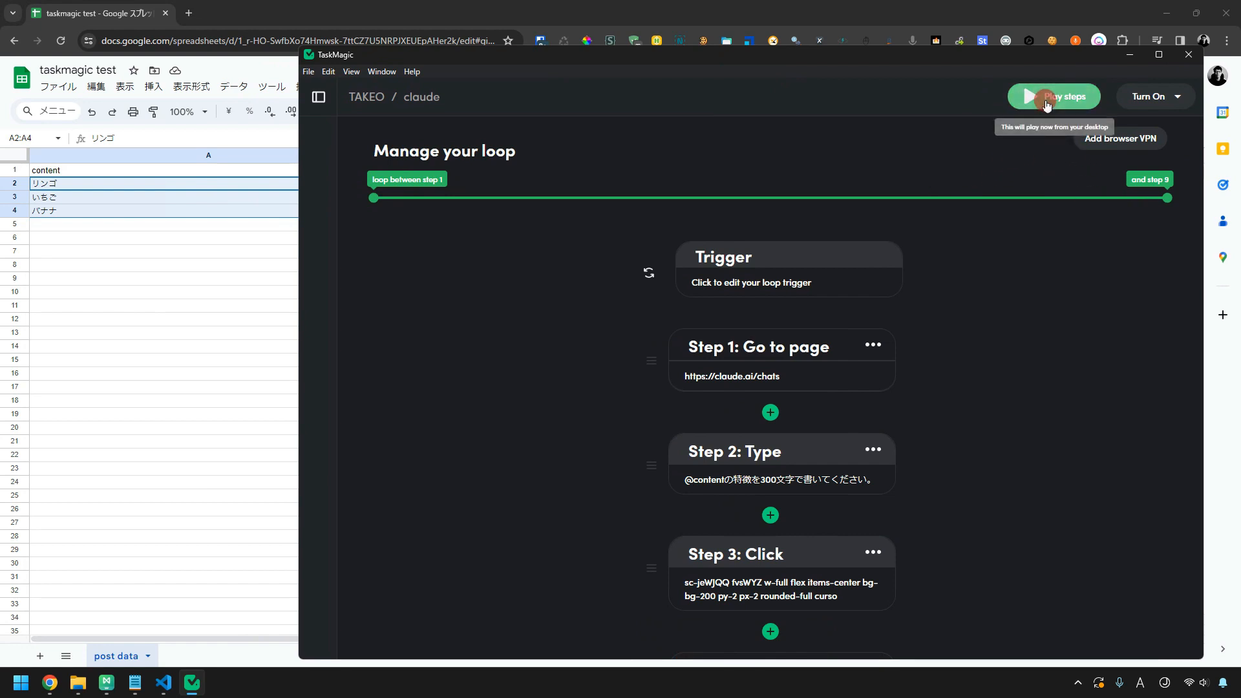
scroll(863, 274, "down", 4)
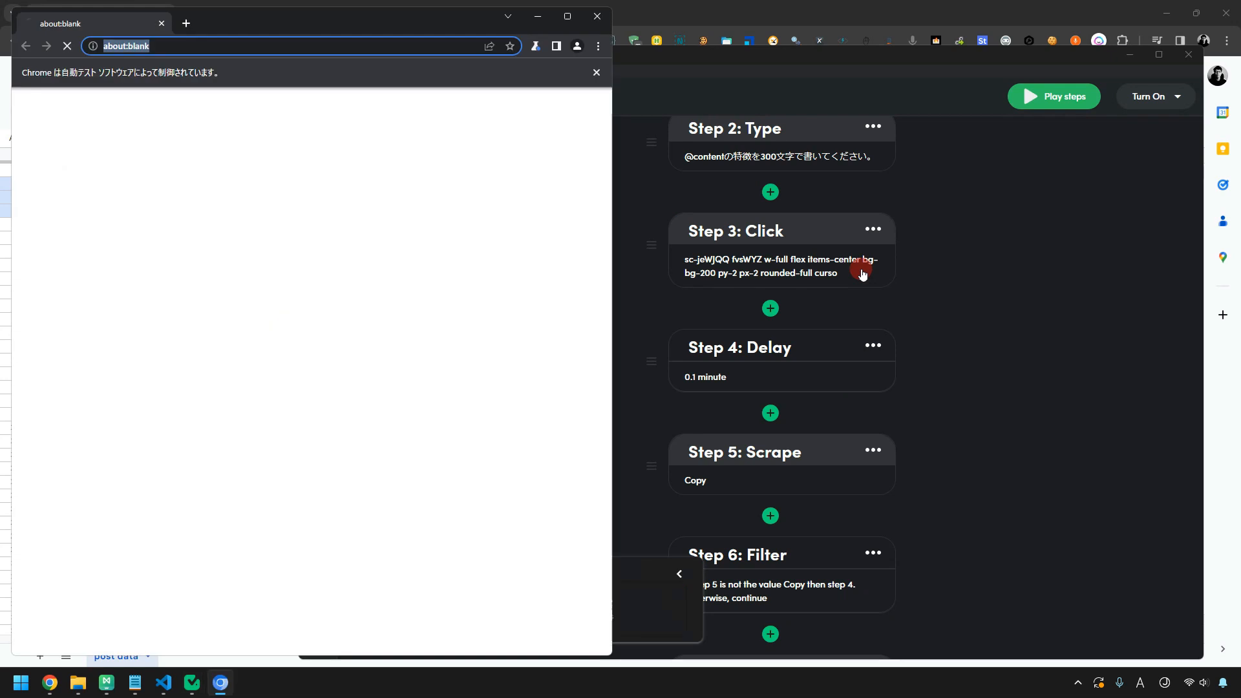
left_click_drag(383, 22, 752, 21)
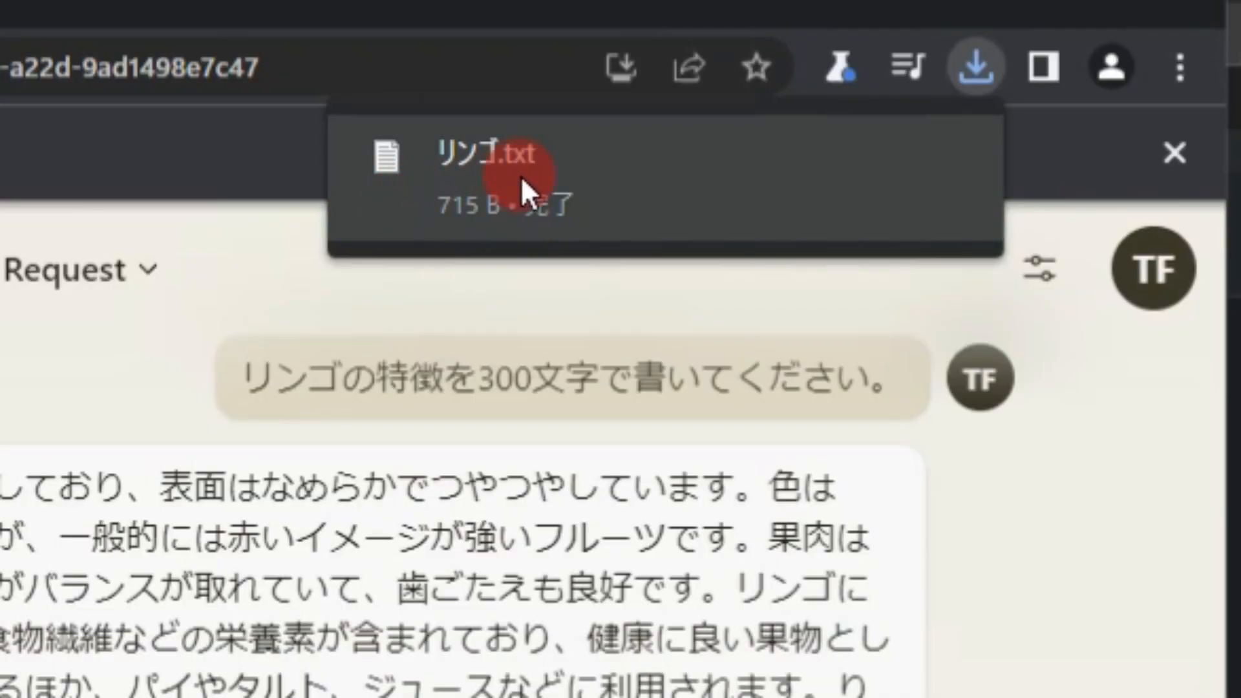
Open the downloaded リンゴ text file from the Downloads folder, examine its generated text, and close it.
left_click(524, 159)
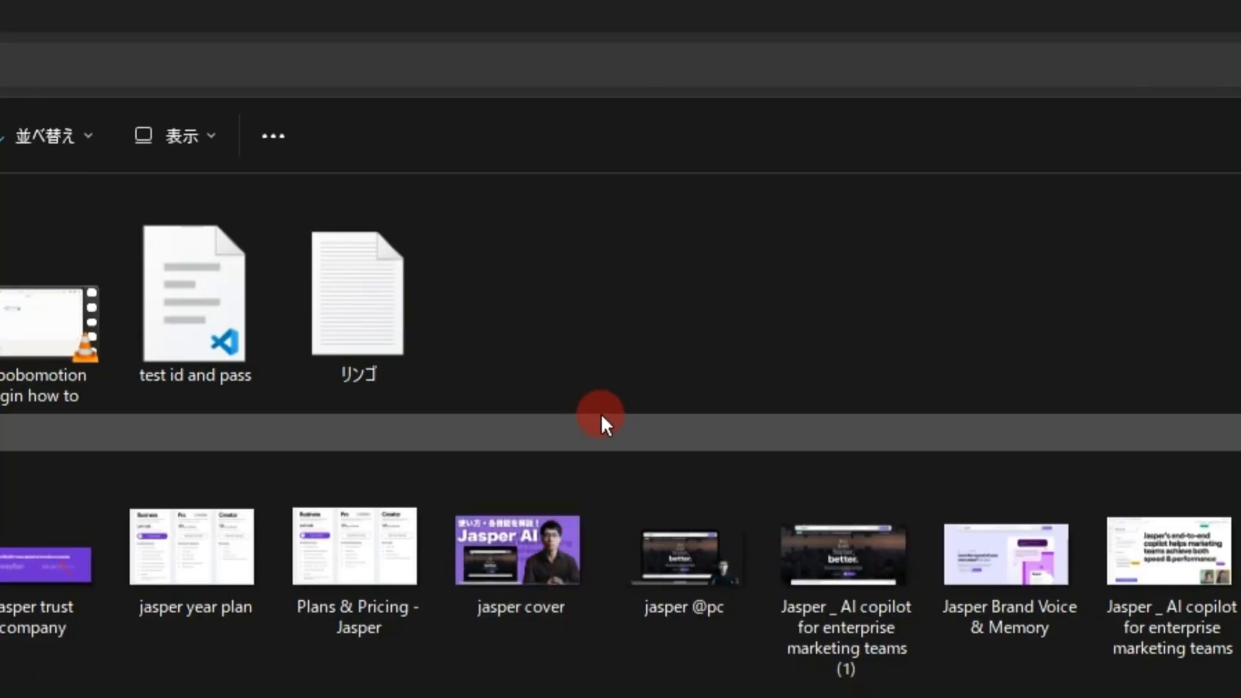
left_click(380, 317)
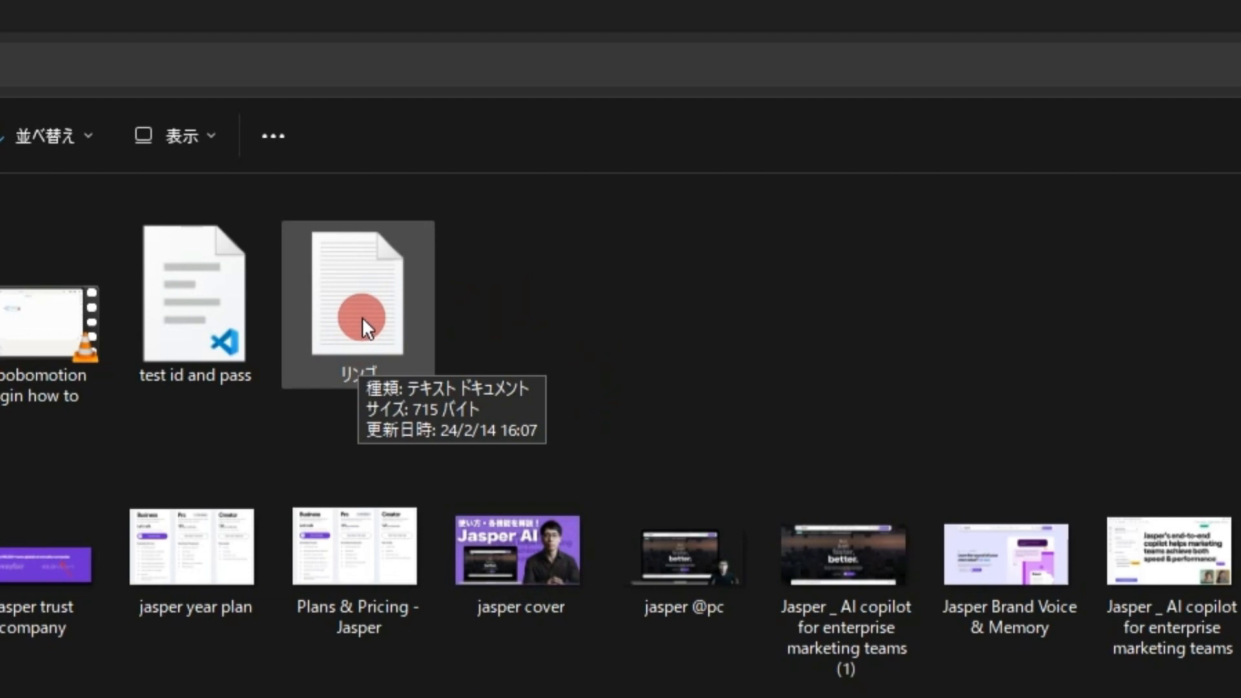
left_click(371, 335)
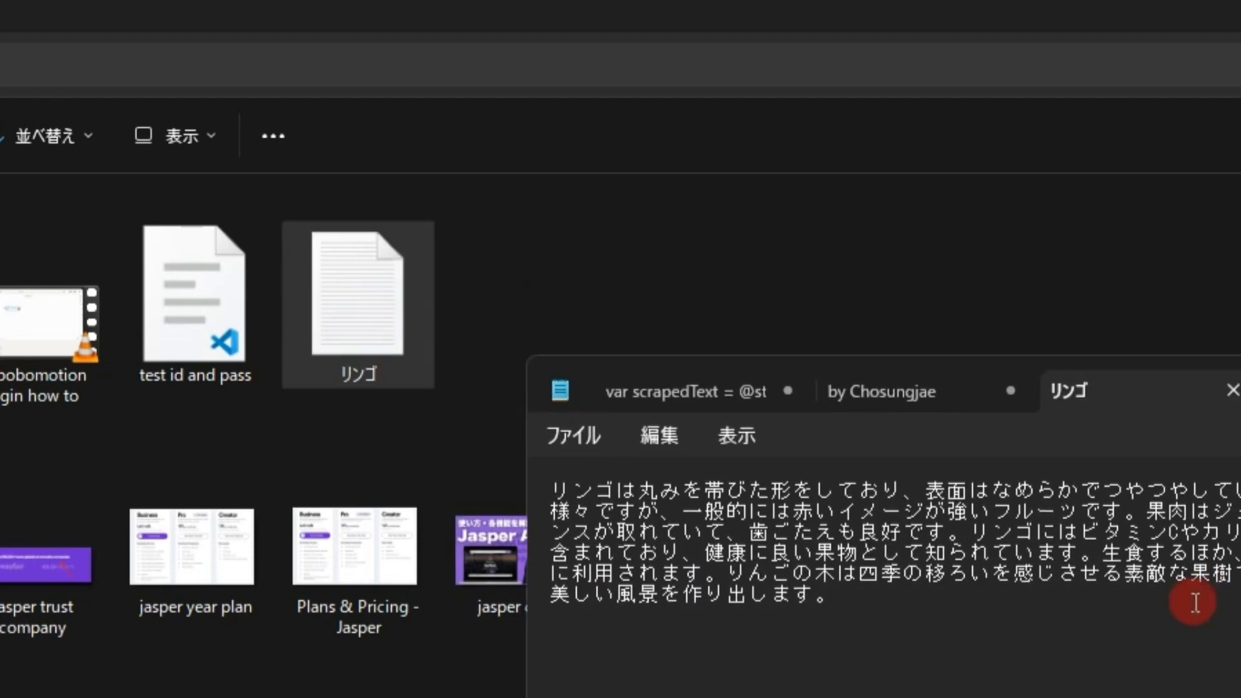
left_click_drag(978, 629, 574, 515)
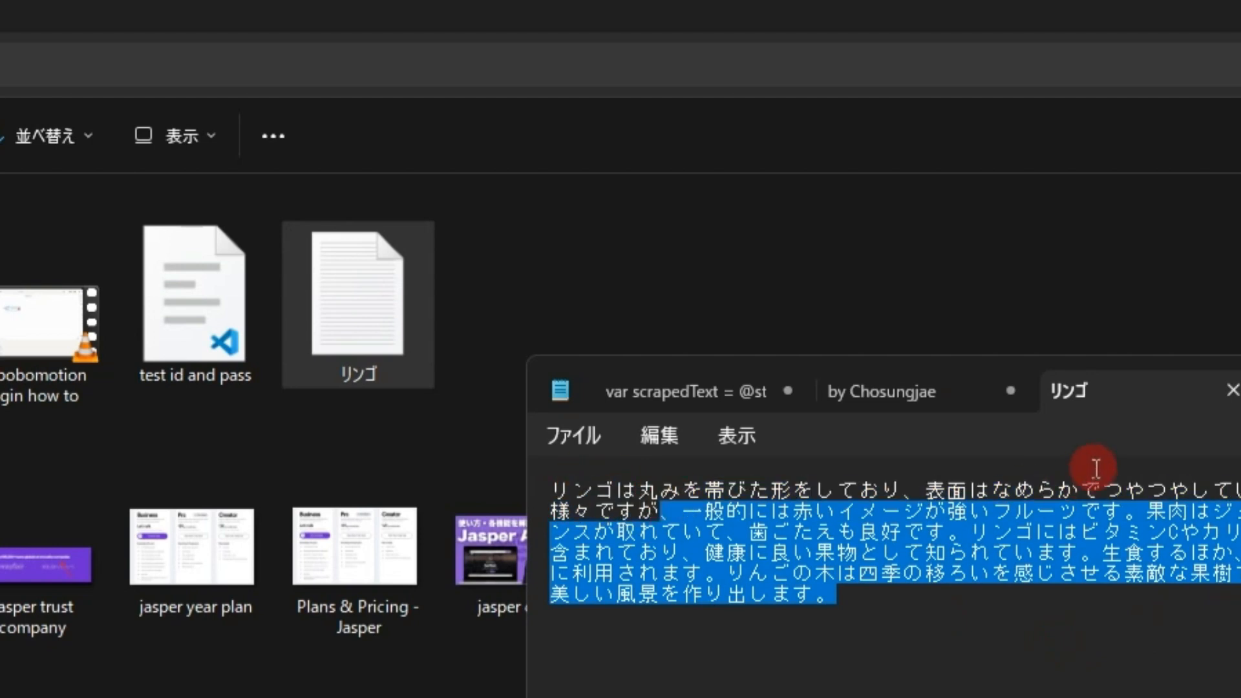
left_click(1231, 390)
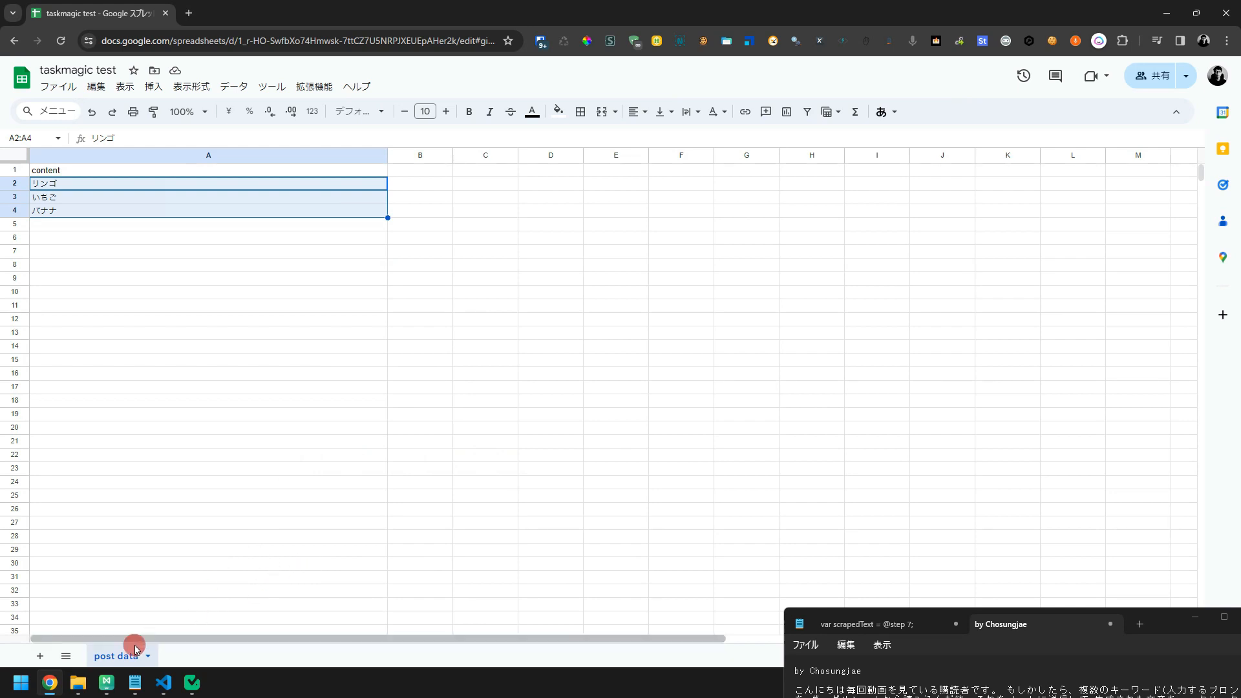
Switch to the Downloads folder in File Explorer and open the リンゴ, いちご and バナナ text files.
left_click(79, 682)
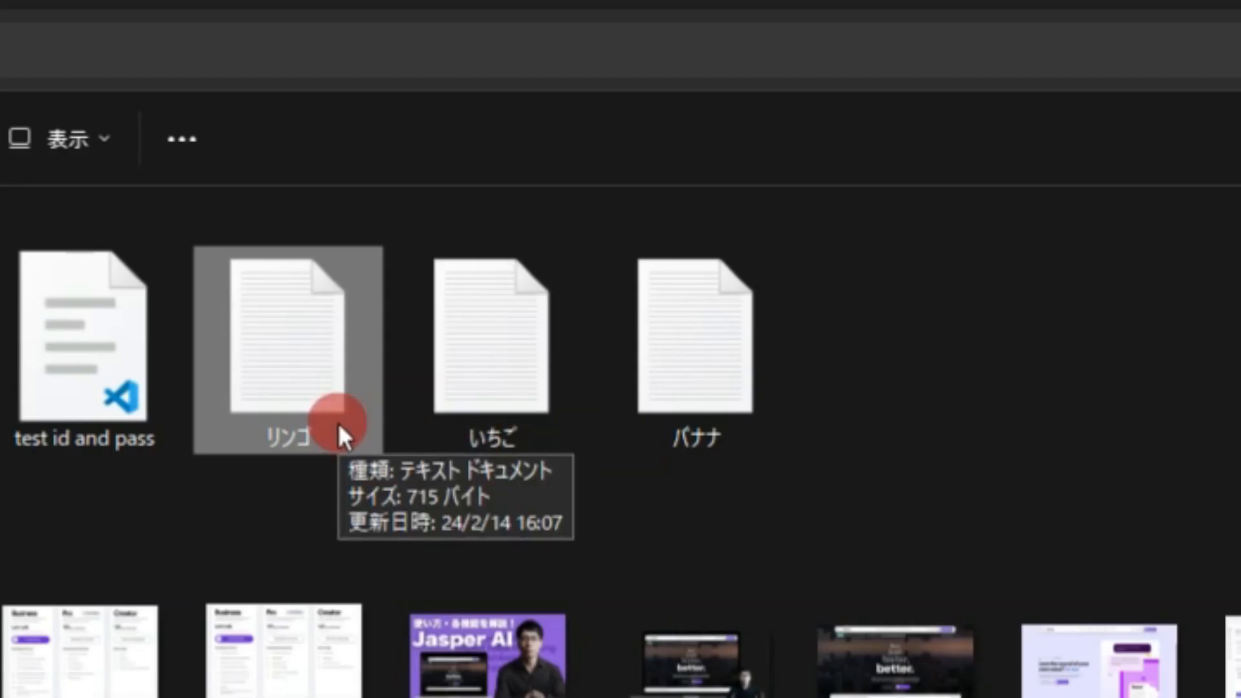
left_click(494, 413)
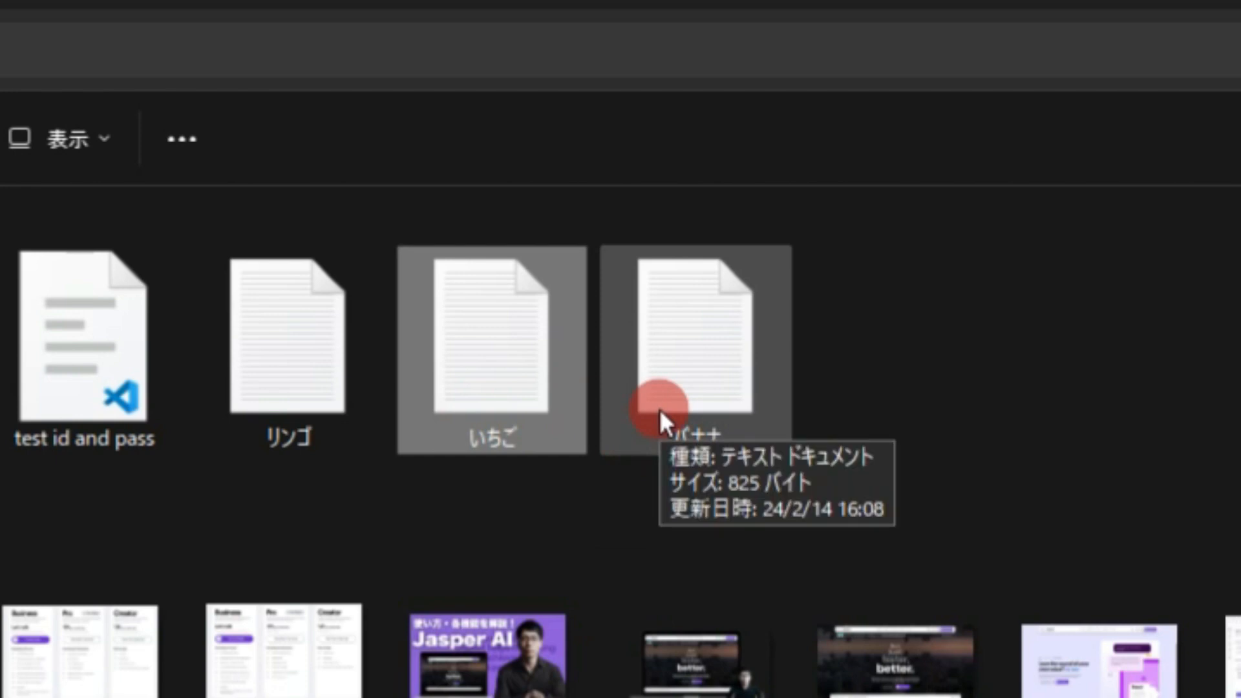
double_click(681, 391)
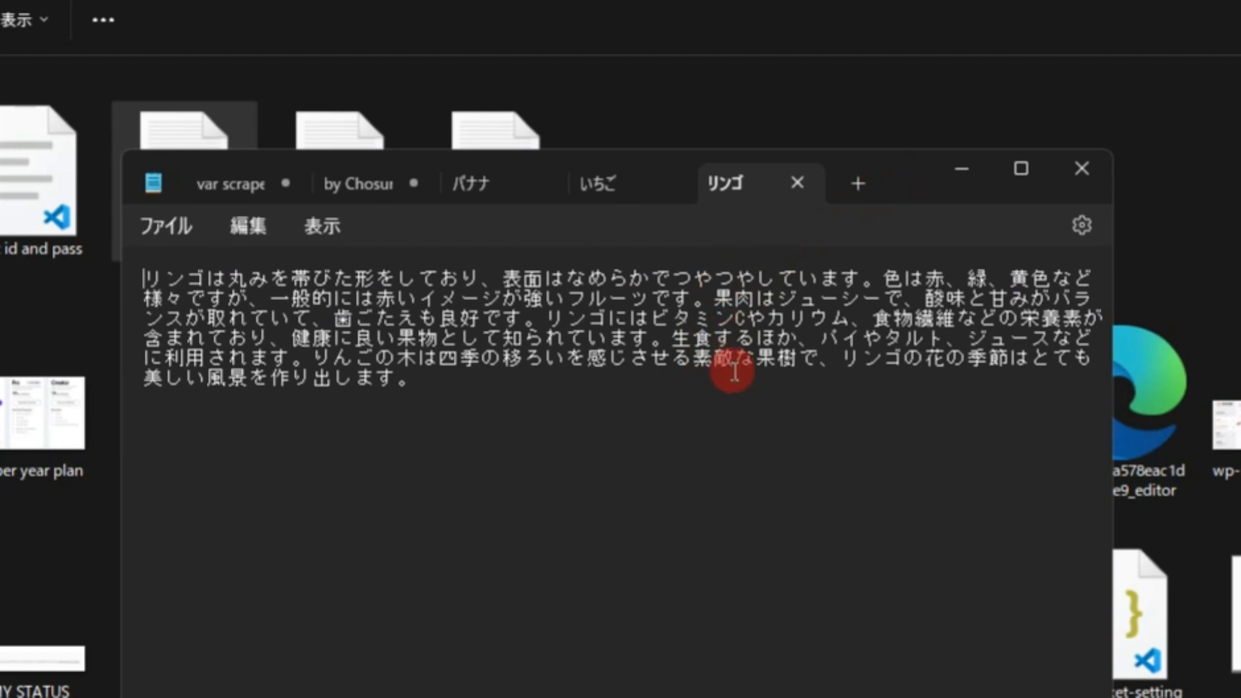
Examine the generated text in the リンゴ, いちご and バナナ files in Notepad.
key("ctrl+a")
left_click(626, 380)
left_click(599, 183)
key("ctrl+a")
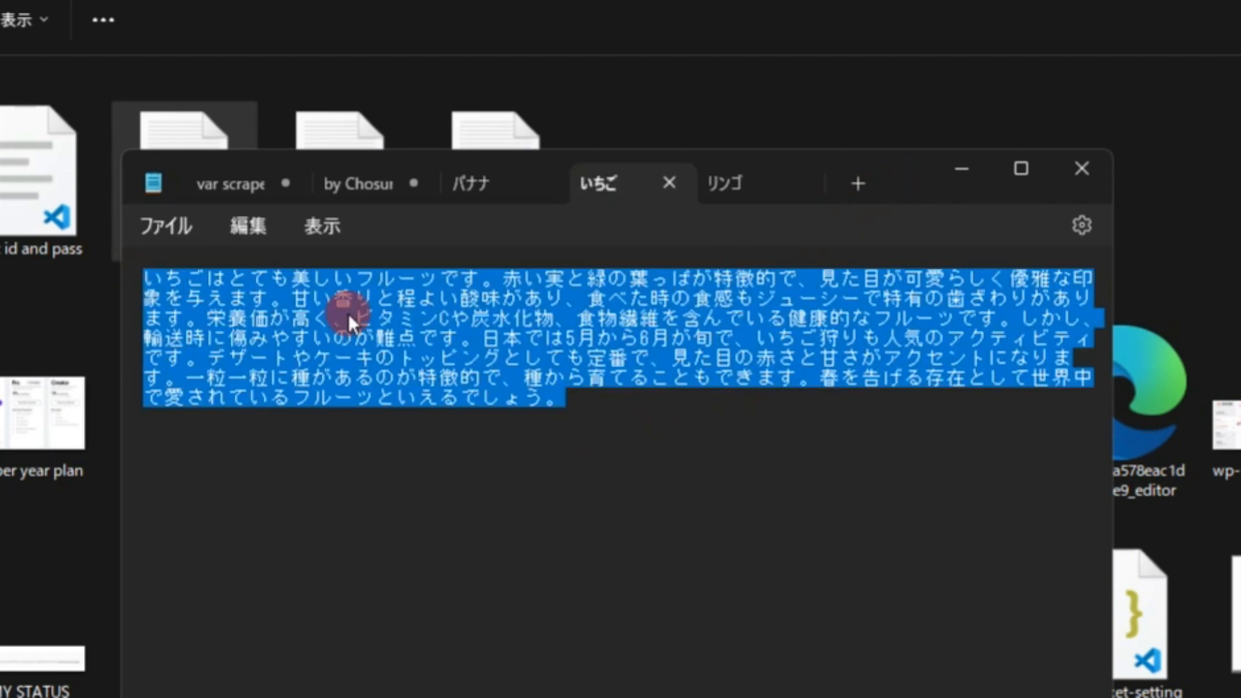
left_click(603, 397)
left_click(490, 186)
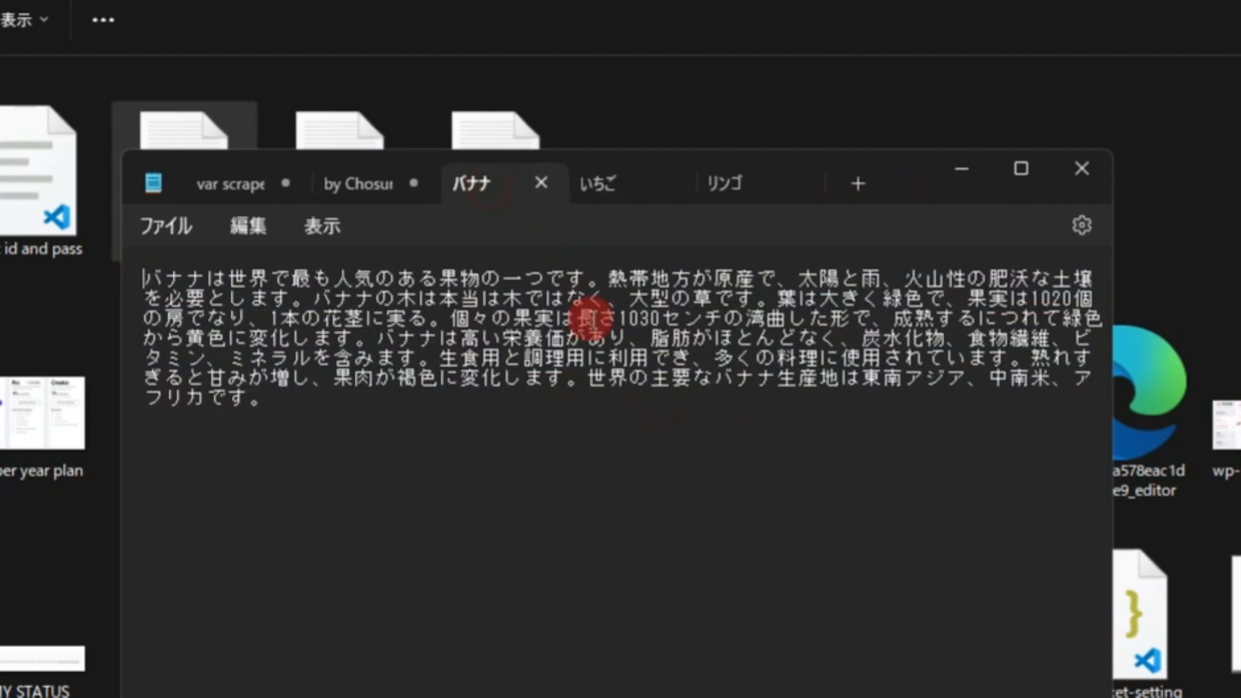
left_click_drag(668, 452, 56, 280)
left_click(725, 184)
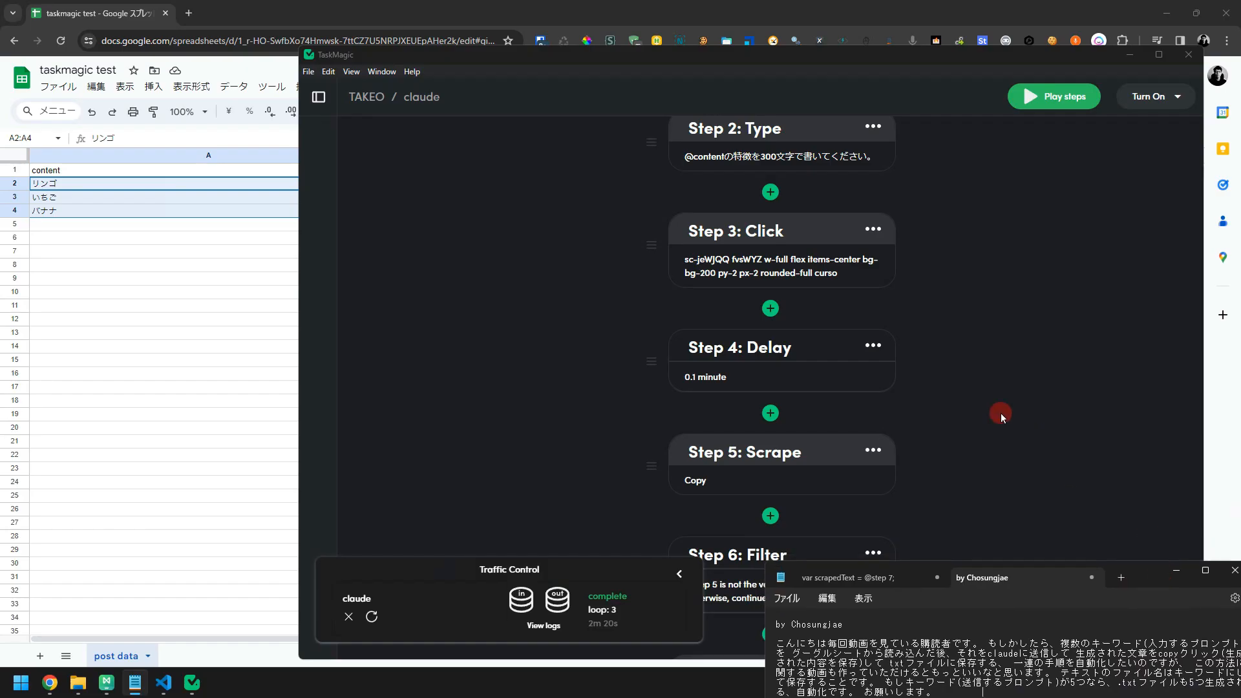
Dismiss the claude run's Traffic Control entry and try replacing the Step 8 Custom javascript code with pasted code.
scroll(693, 398, "down", 7)
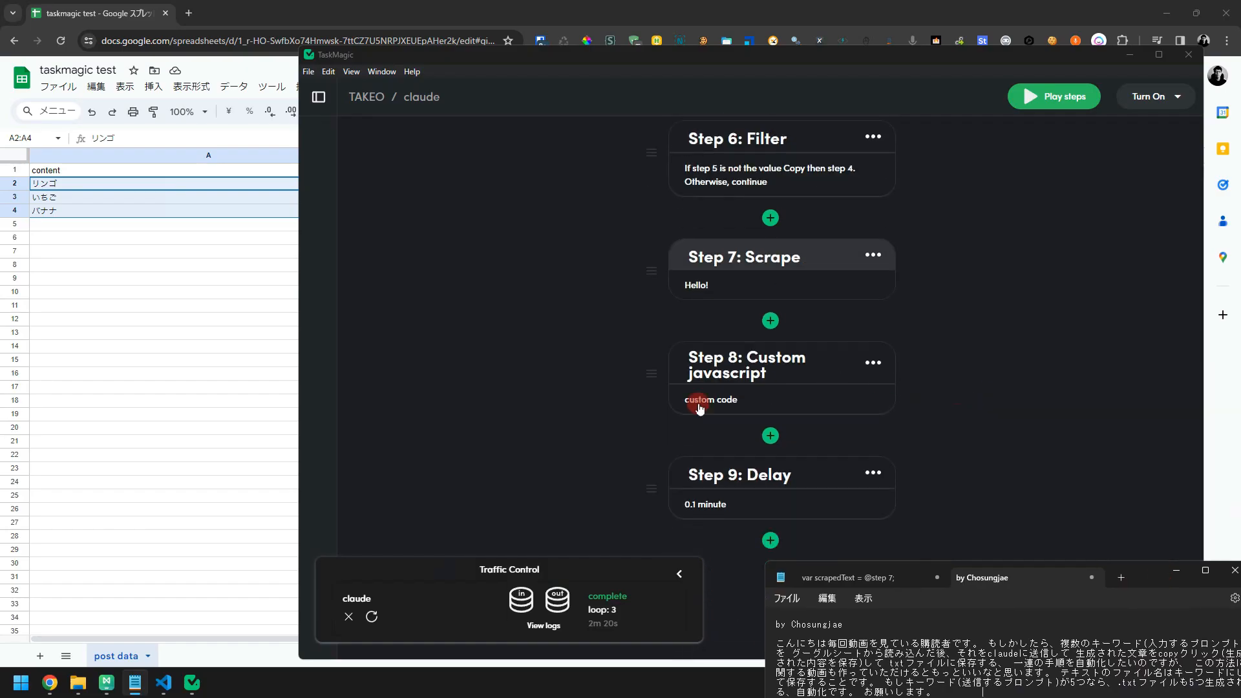
left_click(349, 617)
left_click(748, 390)
left_click(714, 387)
key("ctrl+a")
key("BackSpace")
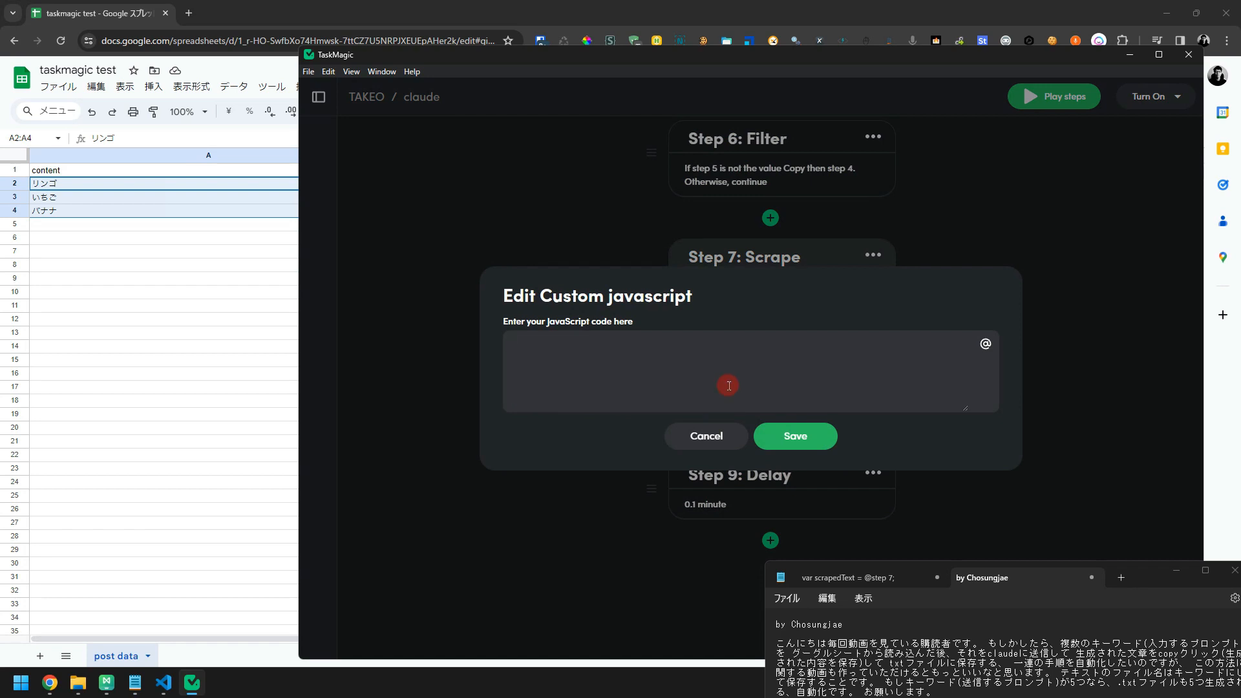
key("ctrl+v")
left_click(727, 434)
Move the Notepad window over TaskMagic, show the scrapedText script and enlarge its text to 180%.
left_click_drag(1135, 579, 956, 150)
left_click(729, 288)
left_click(801, 511)
scroll(806, 272, "up", 7)
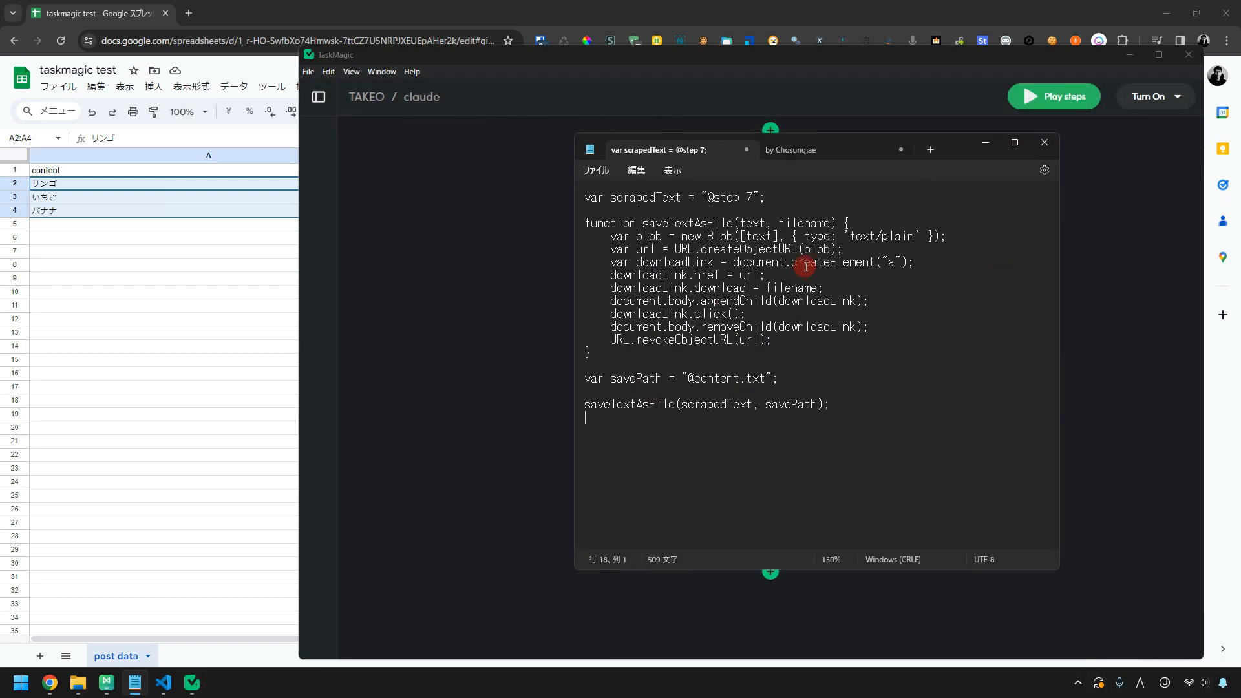
left_click(743, 201)
left_click_drag(744, 201, 785, 202)
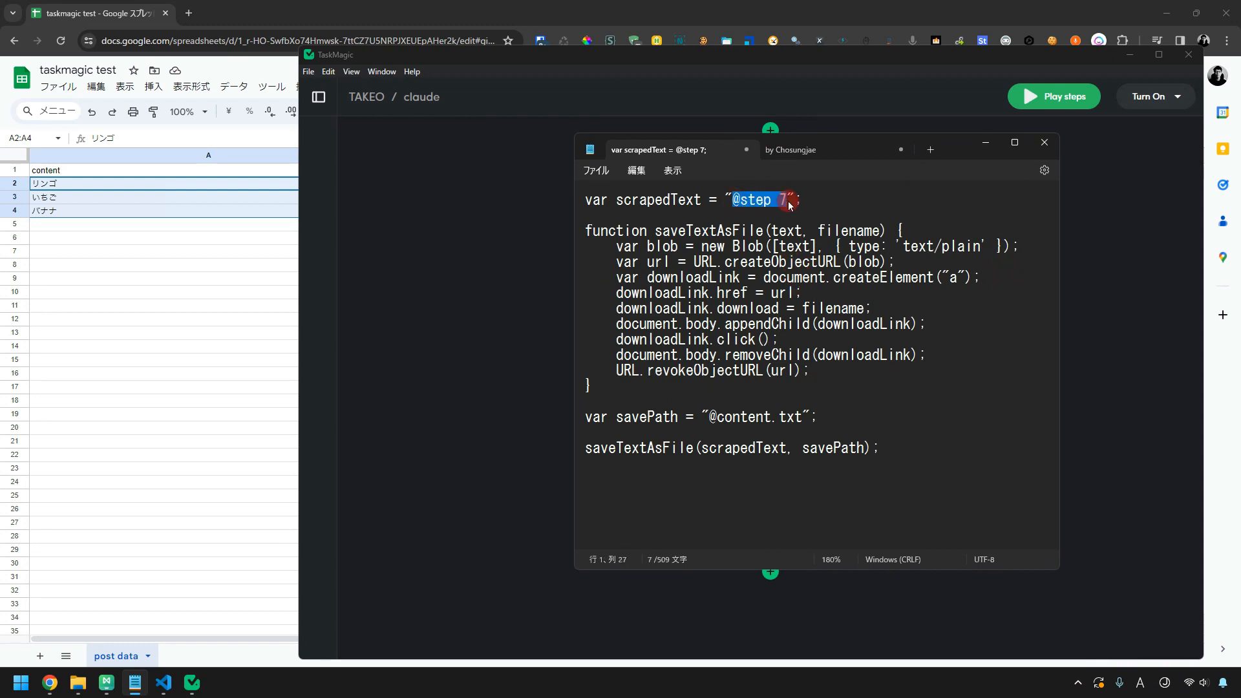
left_click_drag(709, 418, 771, 424)
left_click_drag(733, 201, 785, 202)
mouse_move(933, 138)
left_mouse_down()
mouse_move(963, 446)
mouse_move(982, 472)
mouse_move(951, 149)
left_mouse_up()
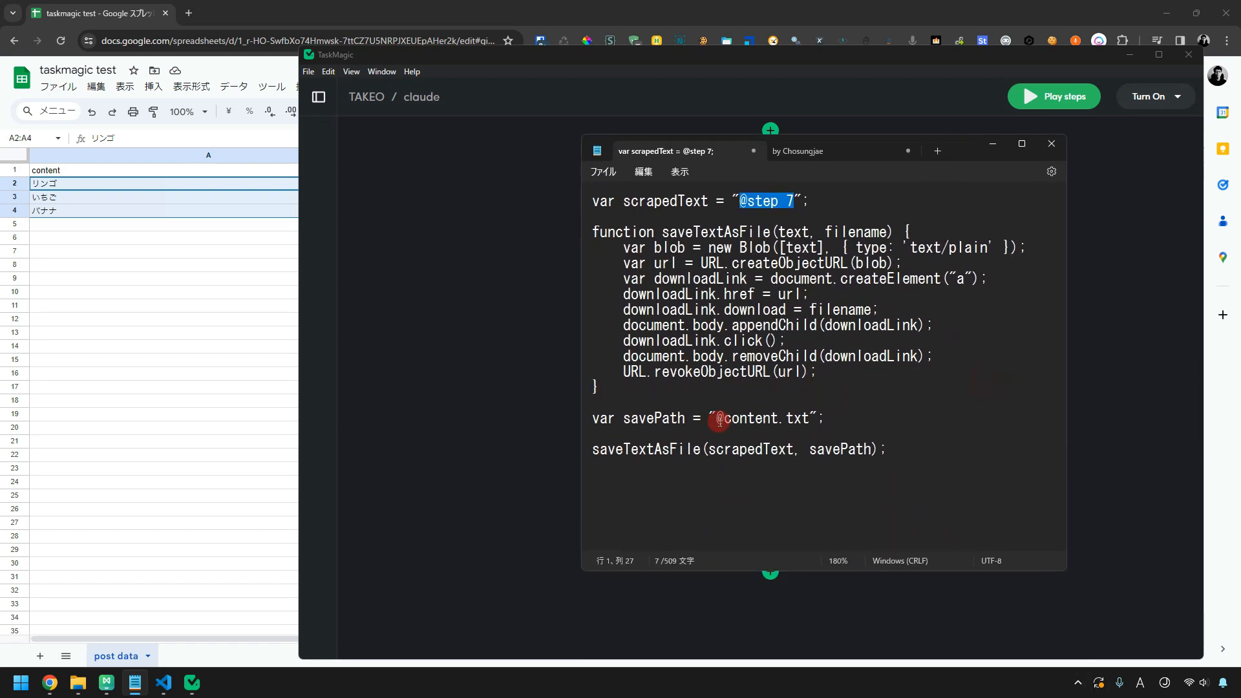
left_click_drag(719, 419, 778, 419)
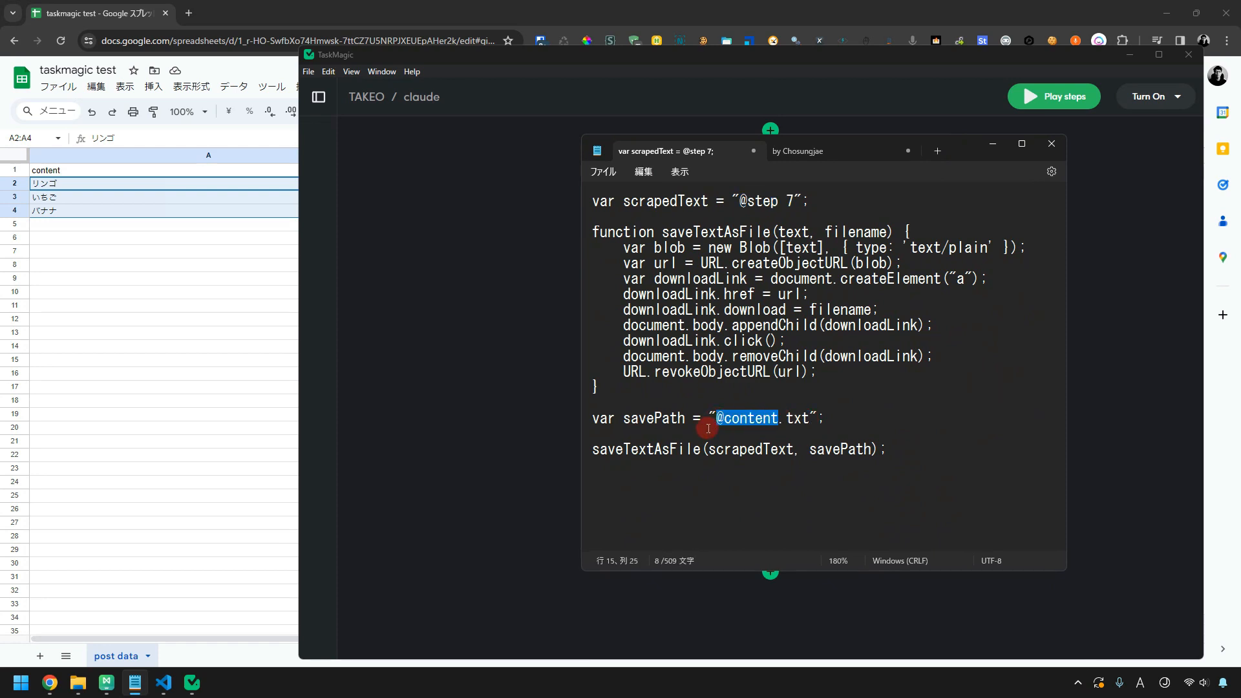
left_click(135, 222)
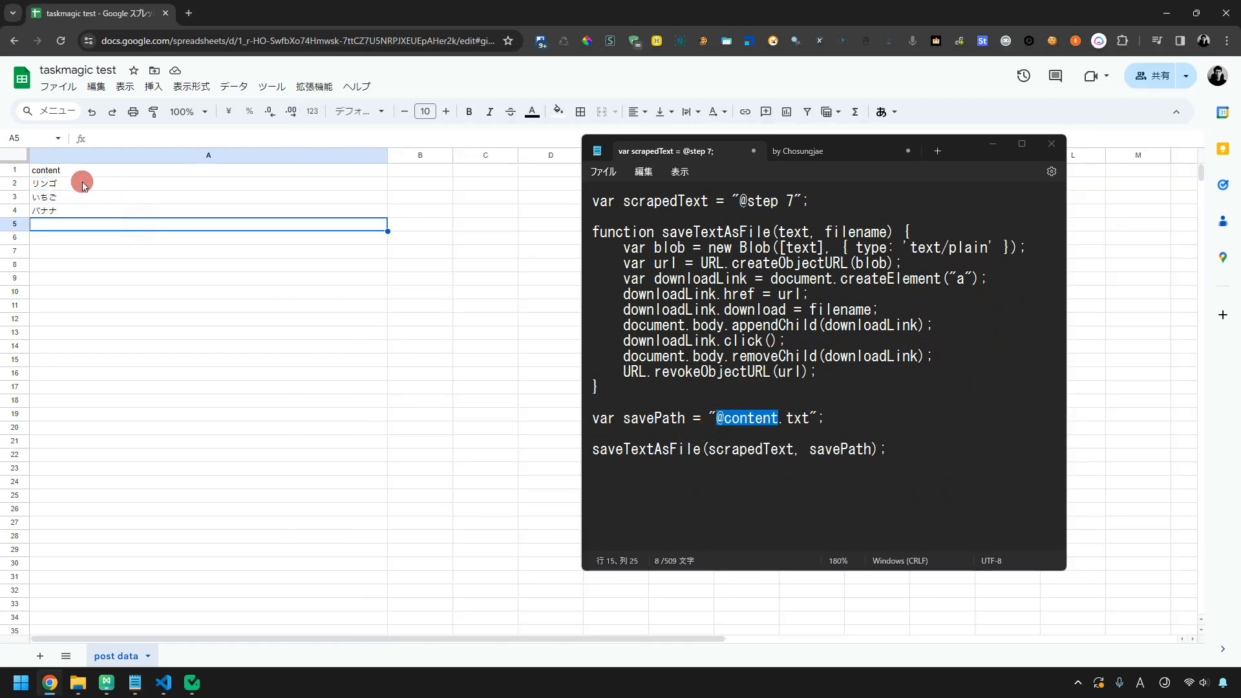
left_click(49, 173)
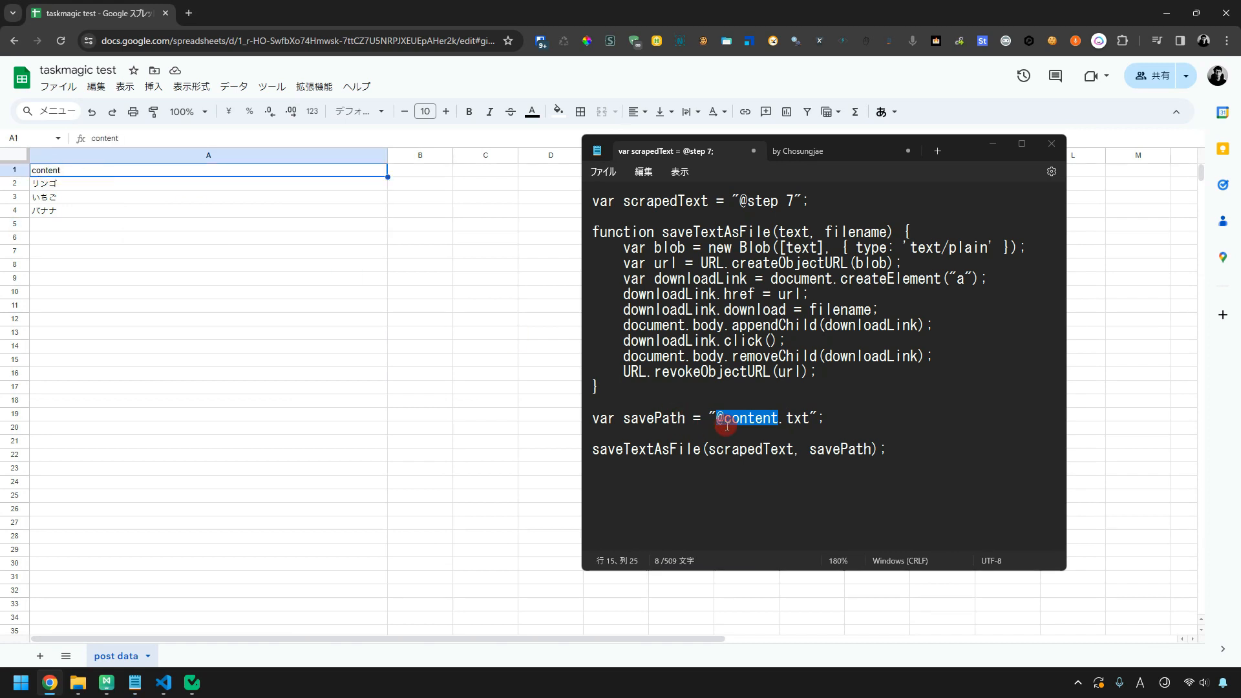
left_click_drag(722, 423, 778, 421)
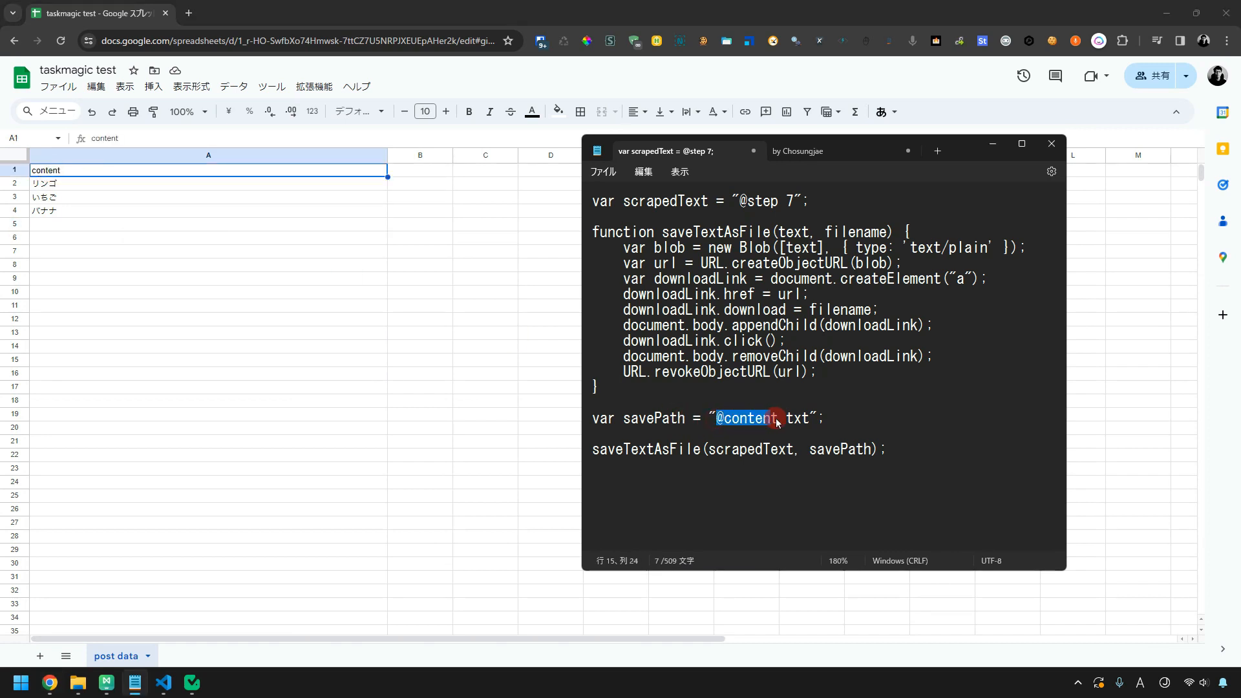
left_click(804, 449)
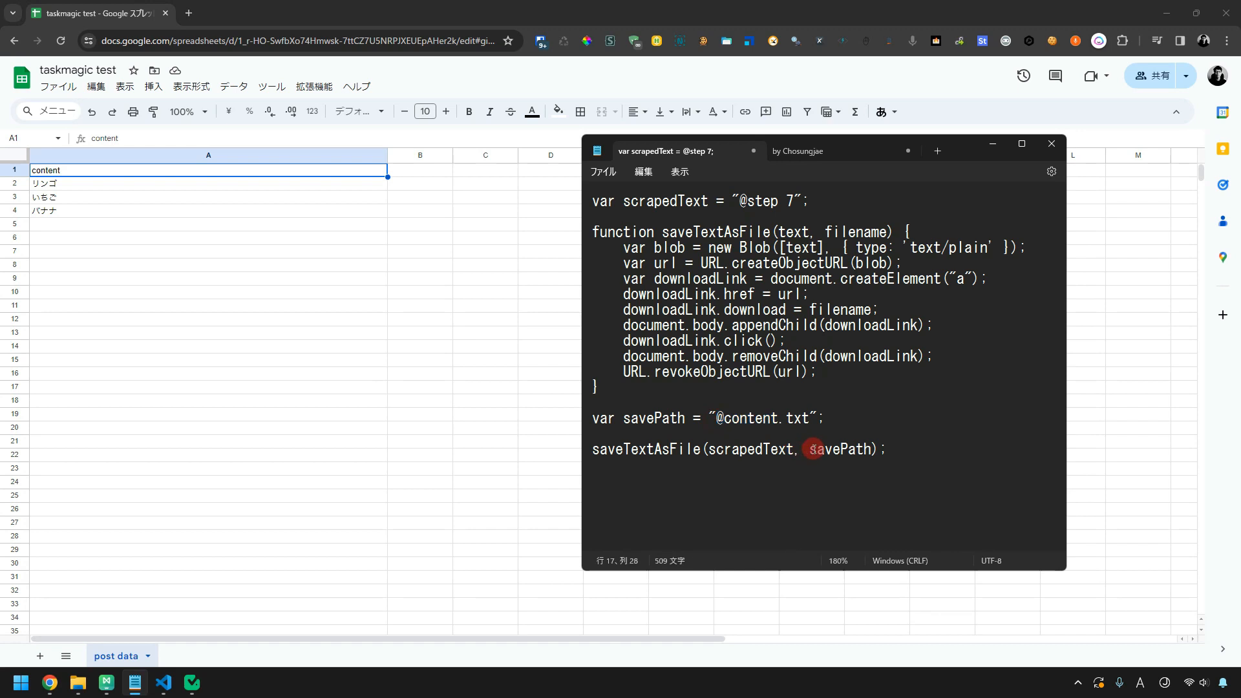